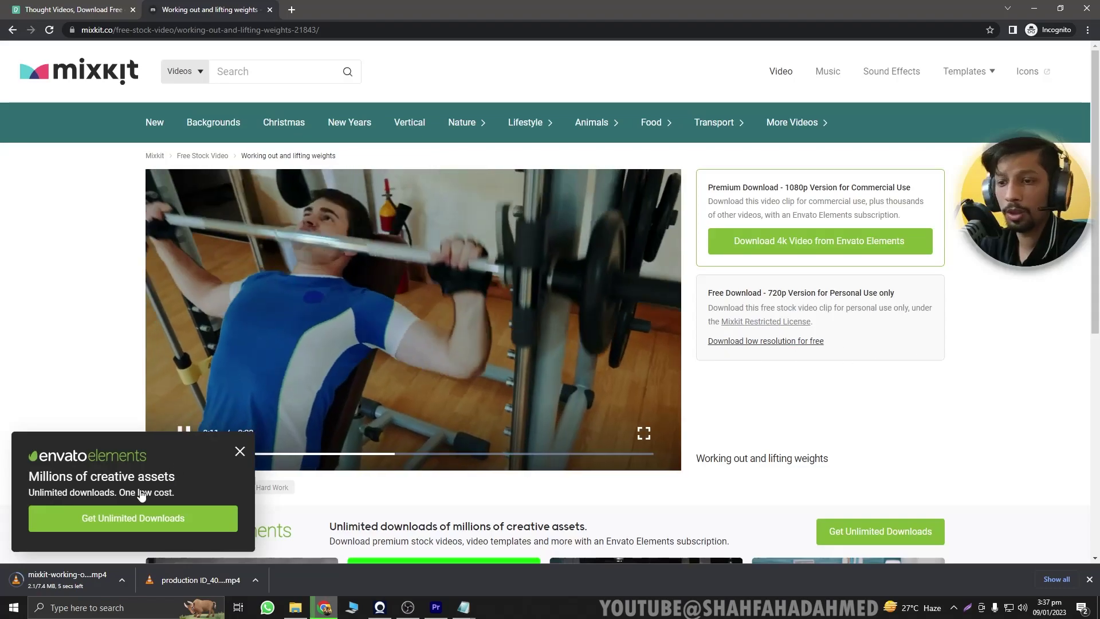
Search Pexels for "work hard" videos and download the clip of the suited man inside the production plant.
click(66, 10)
click(351, 66)
key(ctrl+a)
text(work hard)
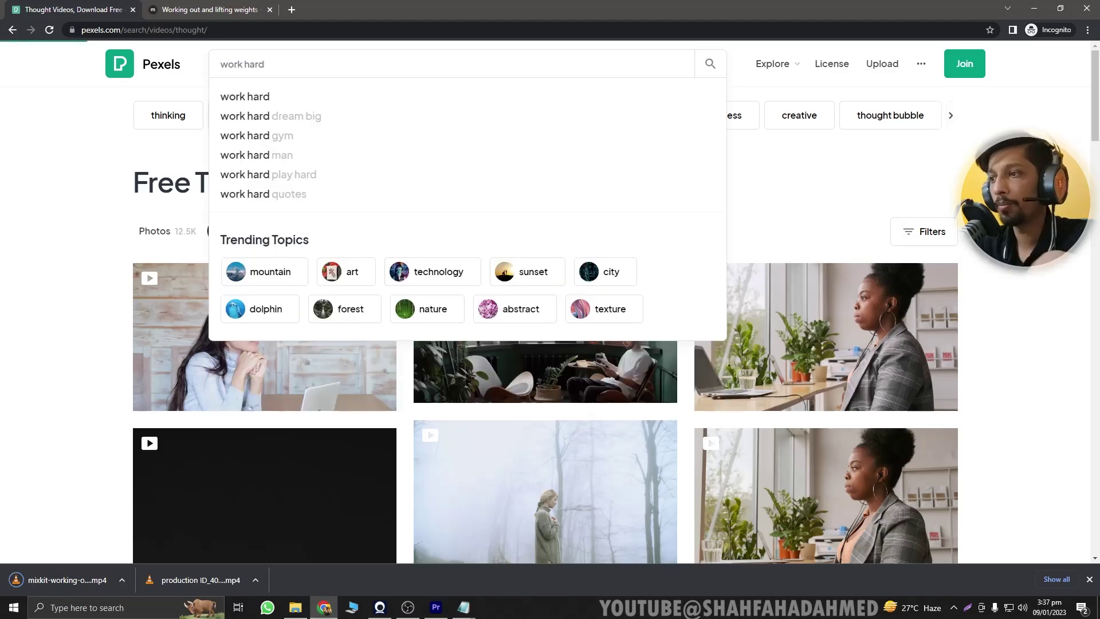
key(Return)
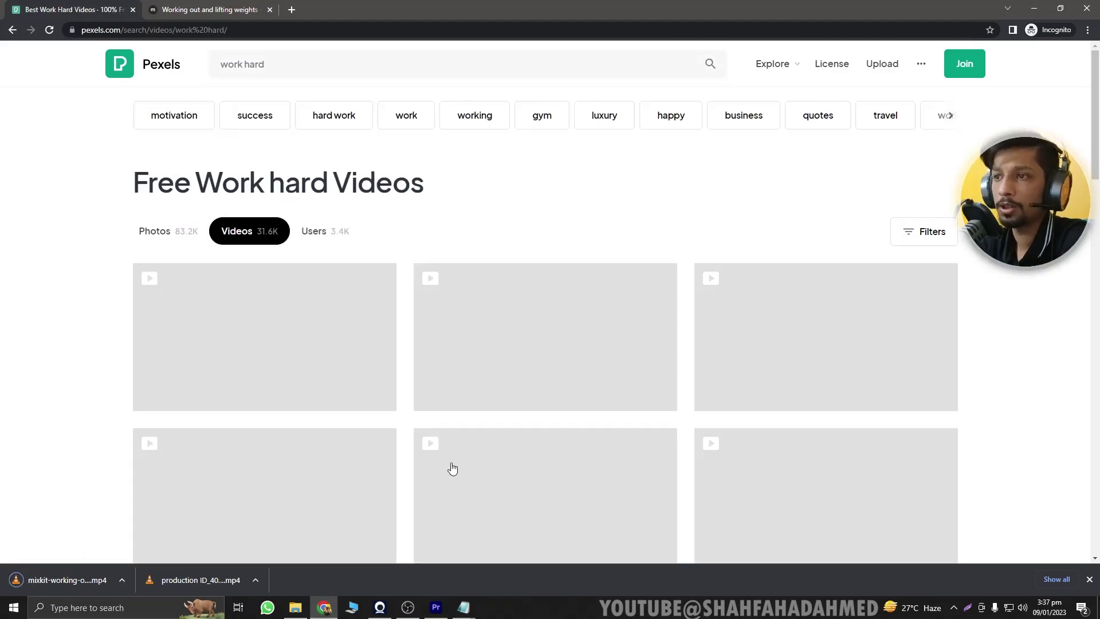
scroll(401, 390, down, 2)
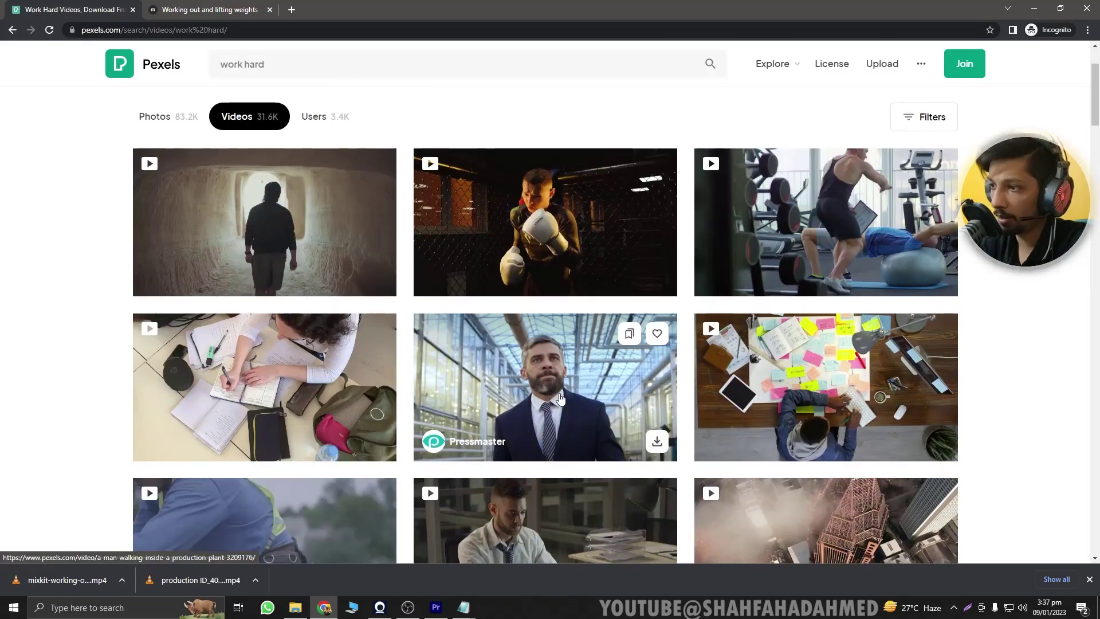
scroll(566, 401, down, 2)
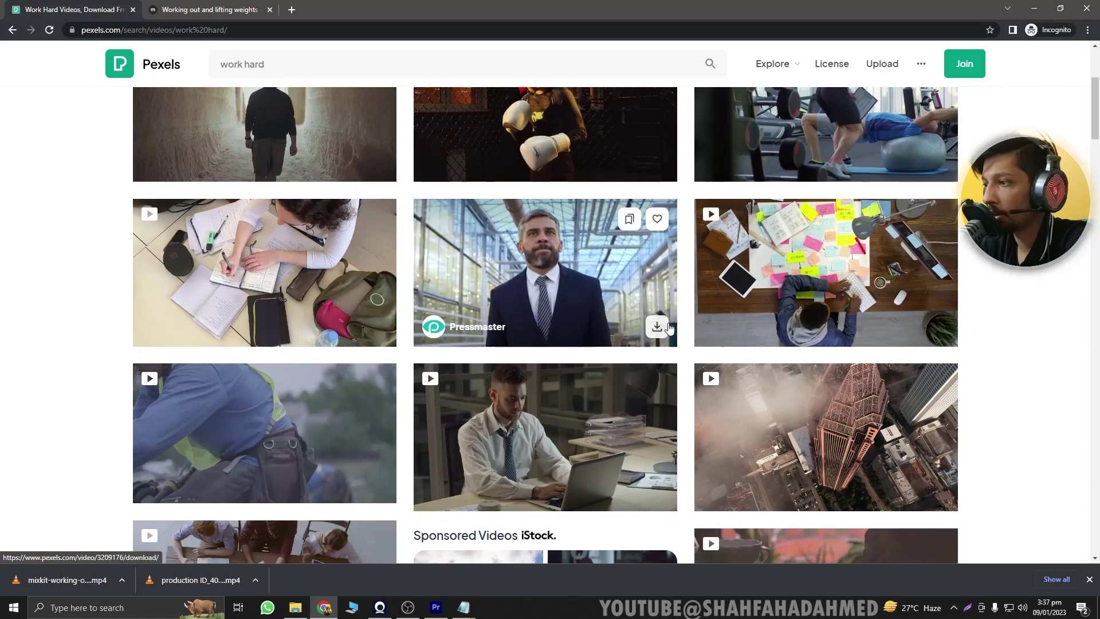
click(657, 329)
click(214, 307)
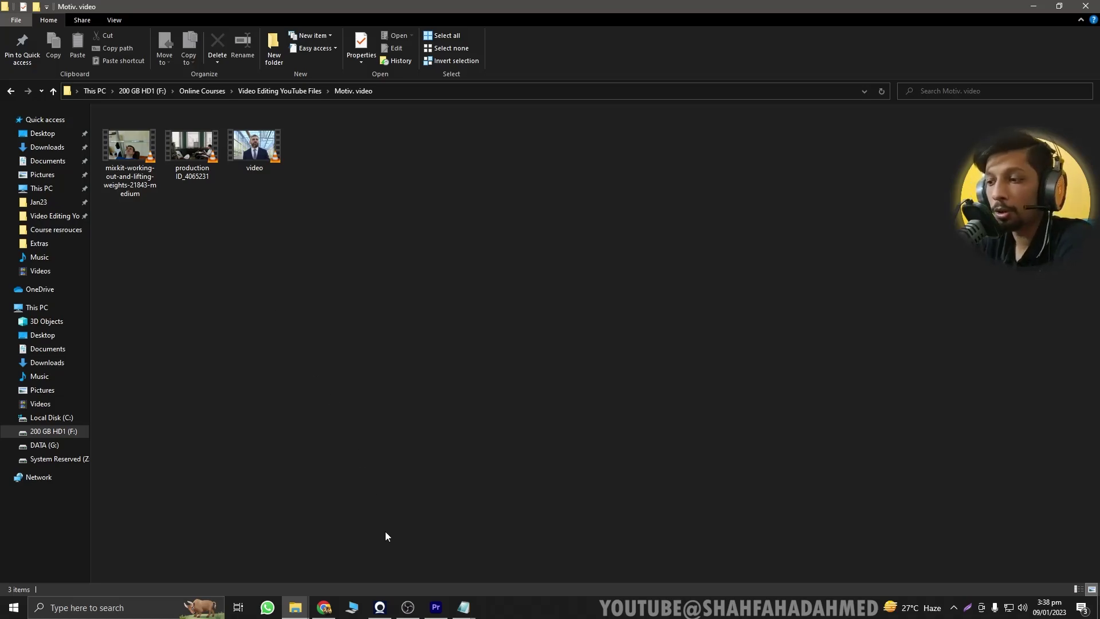
Switch to Premiere Pro and create a new project named "Motivational video".
click(435, 607)
click(48, 109)
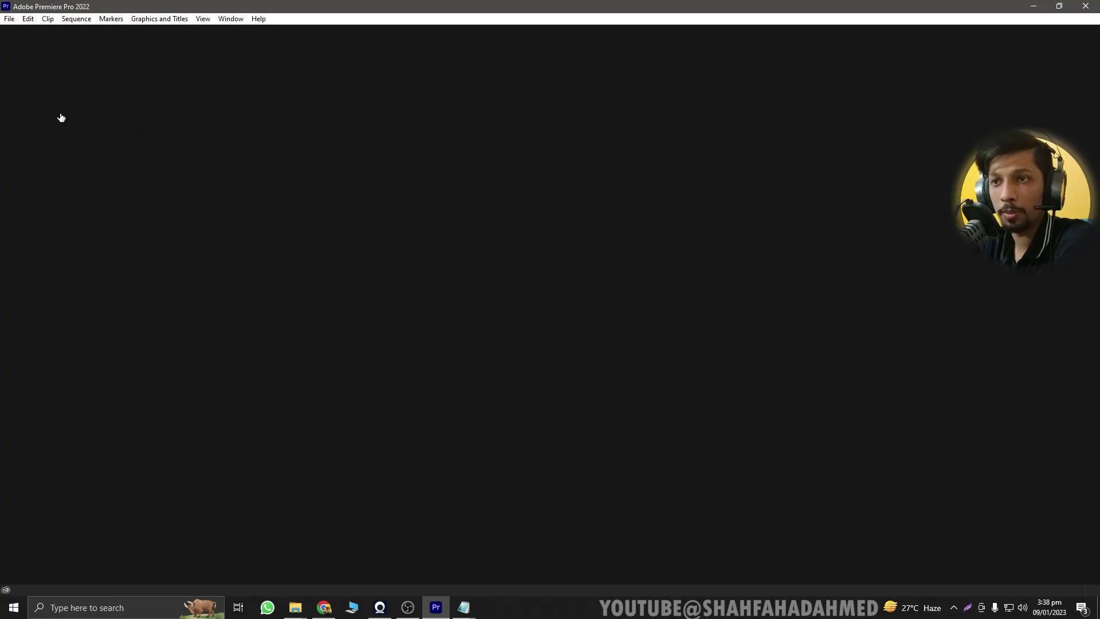
text(Motiva)
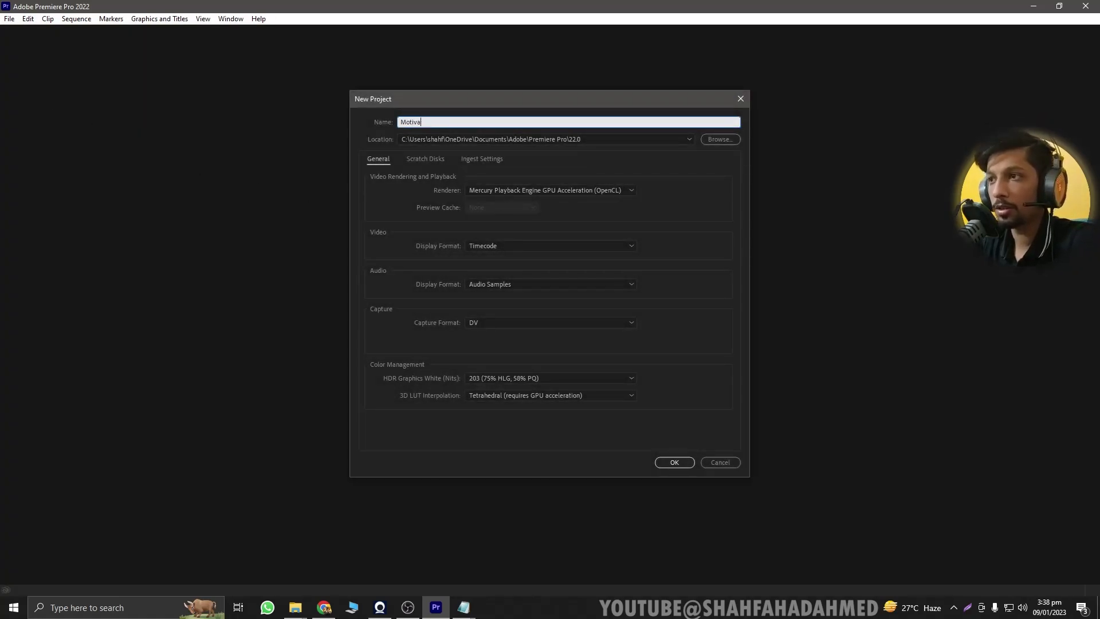
text(tional video)
key(Return)
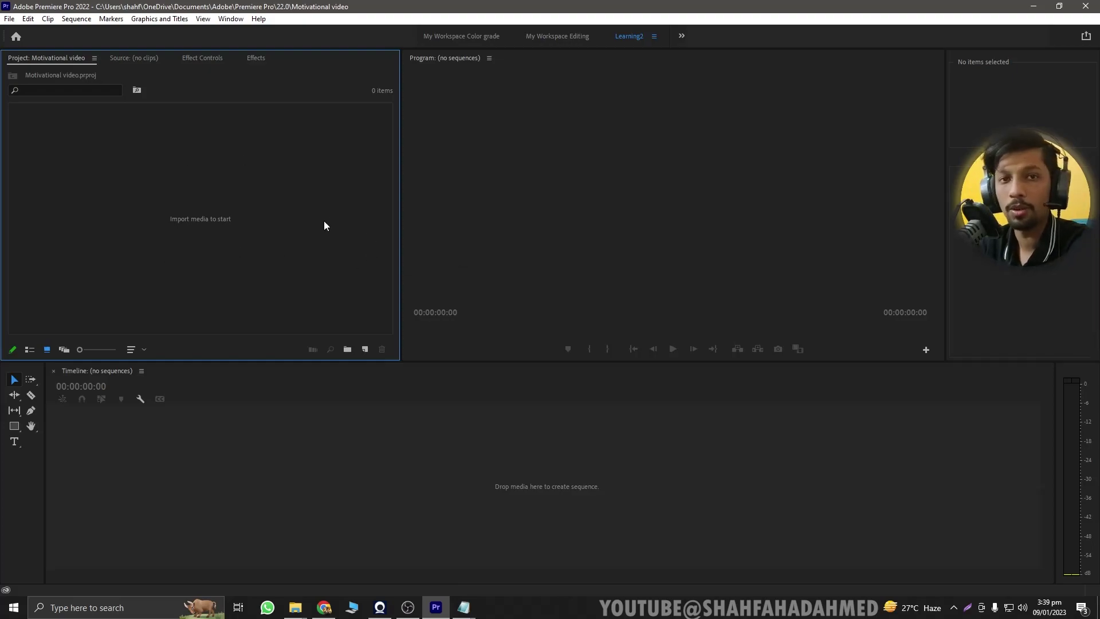
Import all three video clips from the Motiv. video folder into the project.
double_click(210, 178)
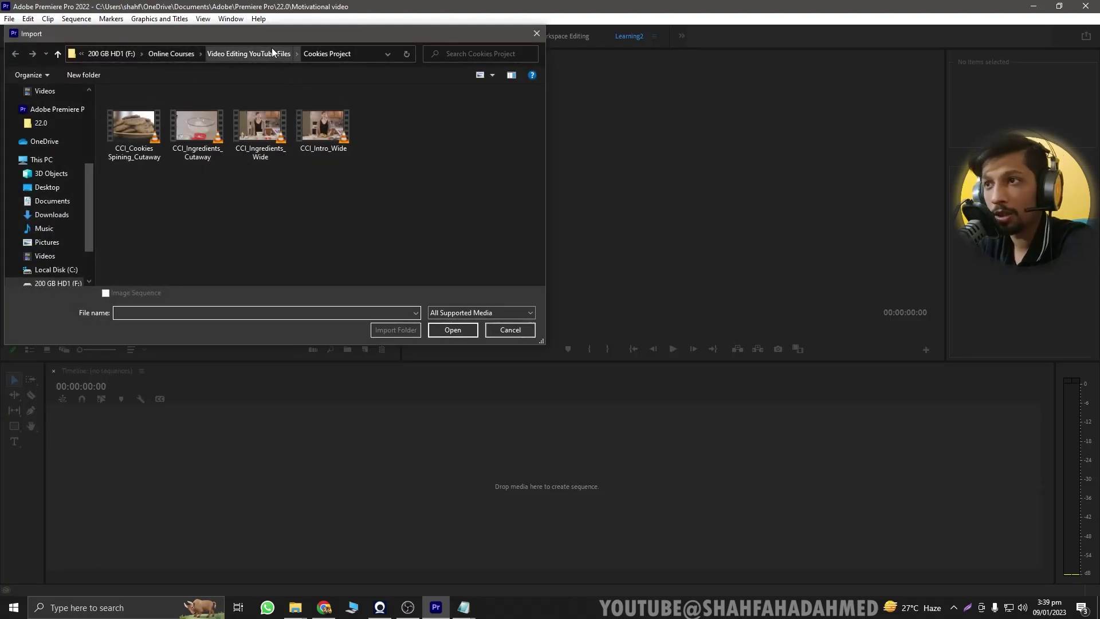
click(249, 53)
double_click(201, 145)
drag(378, 244, 180, 147)
click(452, 329)
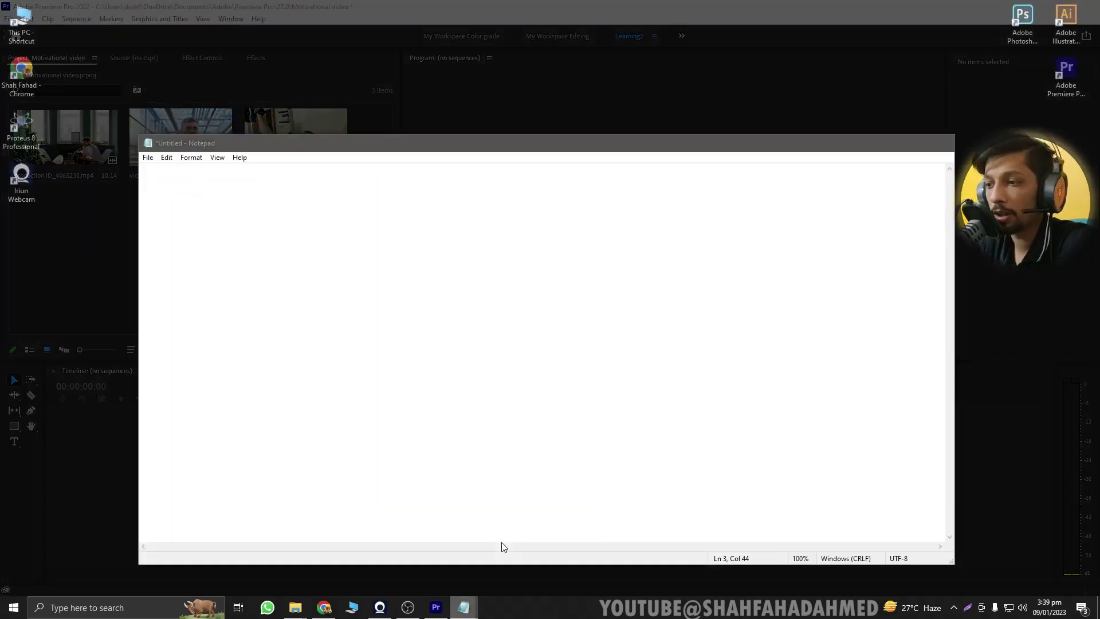
Check the quotes in Notepad and create a new sequence from the production ID_4065231.mp4 clip in Premiere Pro.
click(503, 547)
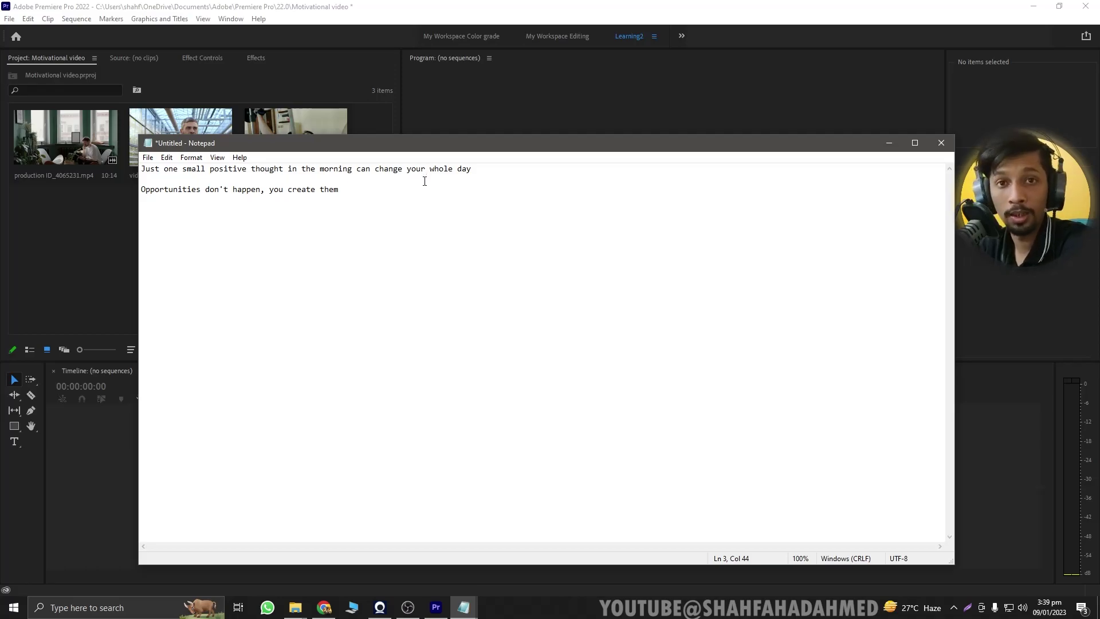
click(115, 188)
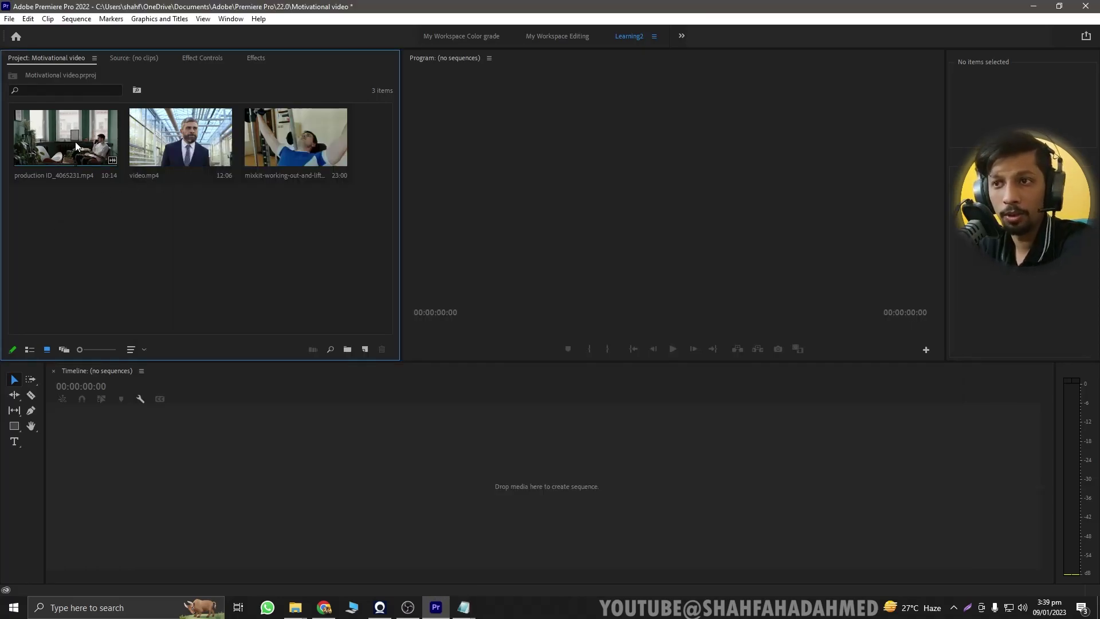
right_click(75, 142)
click(127, 310)
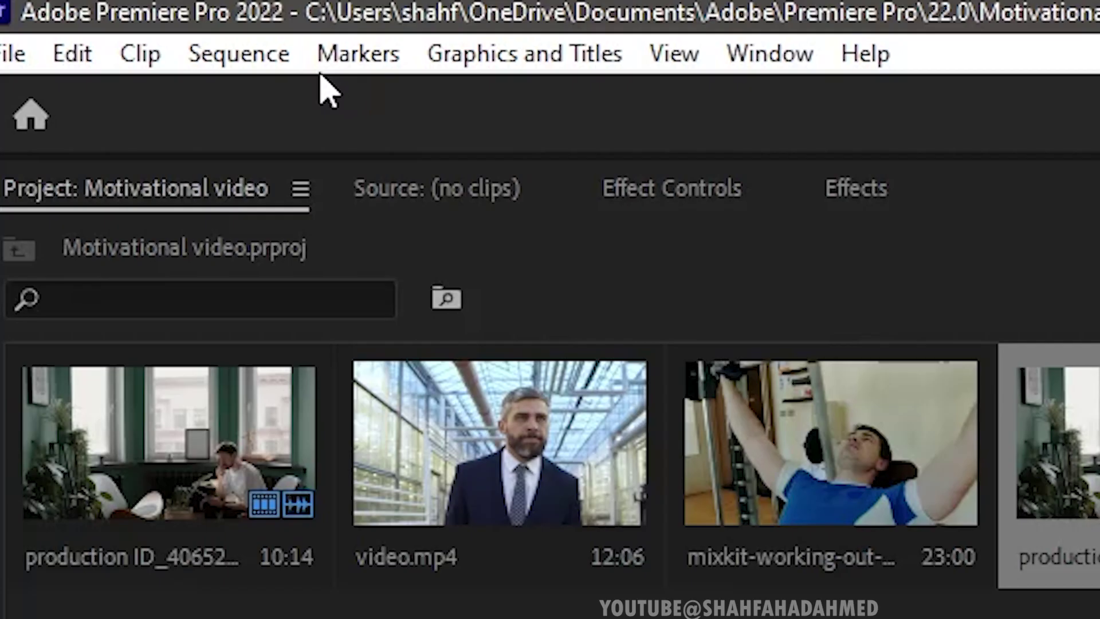
Set the sequence frame size to 1920 horizontal by 1080 vertical and accept deleting its previews.
click(283, 57)
click(285, 98)
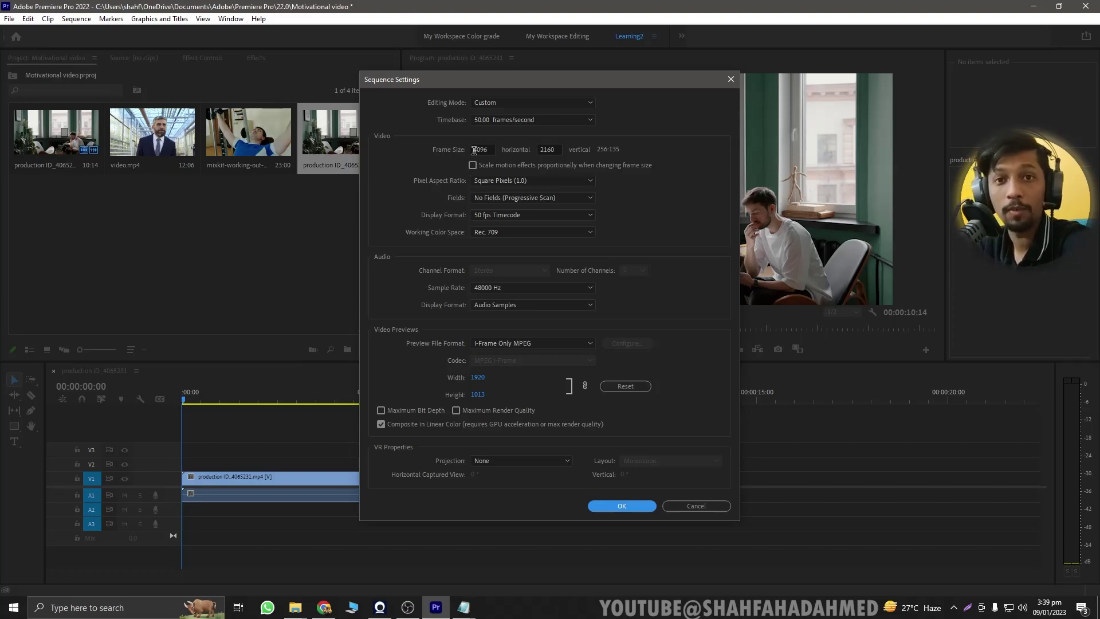
double_click(474, 151)
text(1920)
key(Tab)
text(1080)
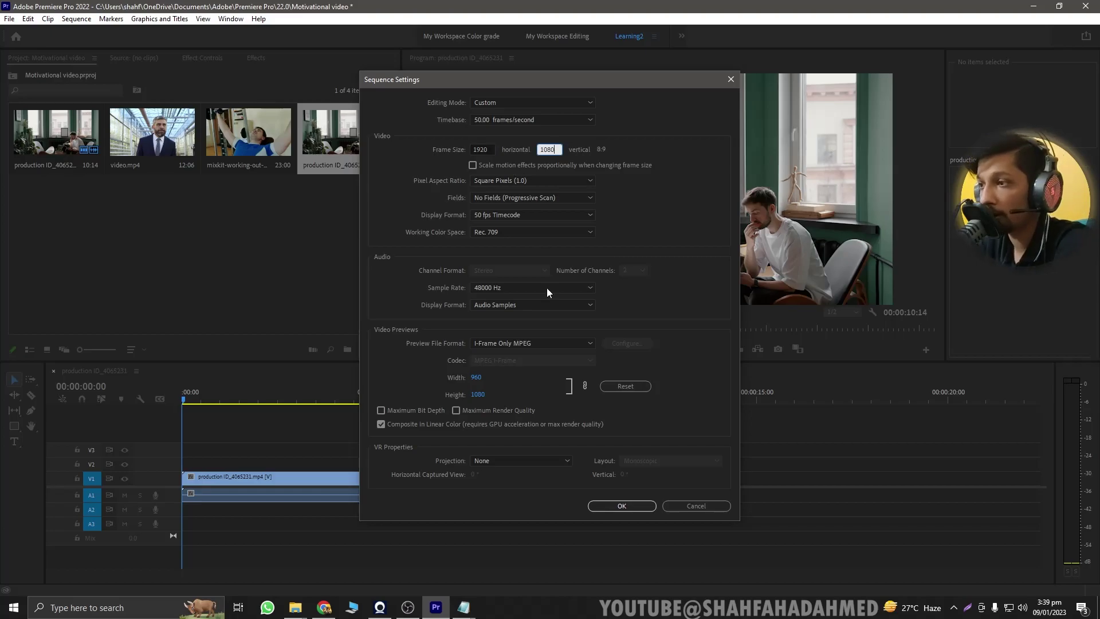
click(633, 504)
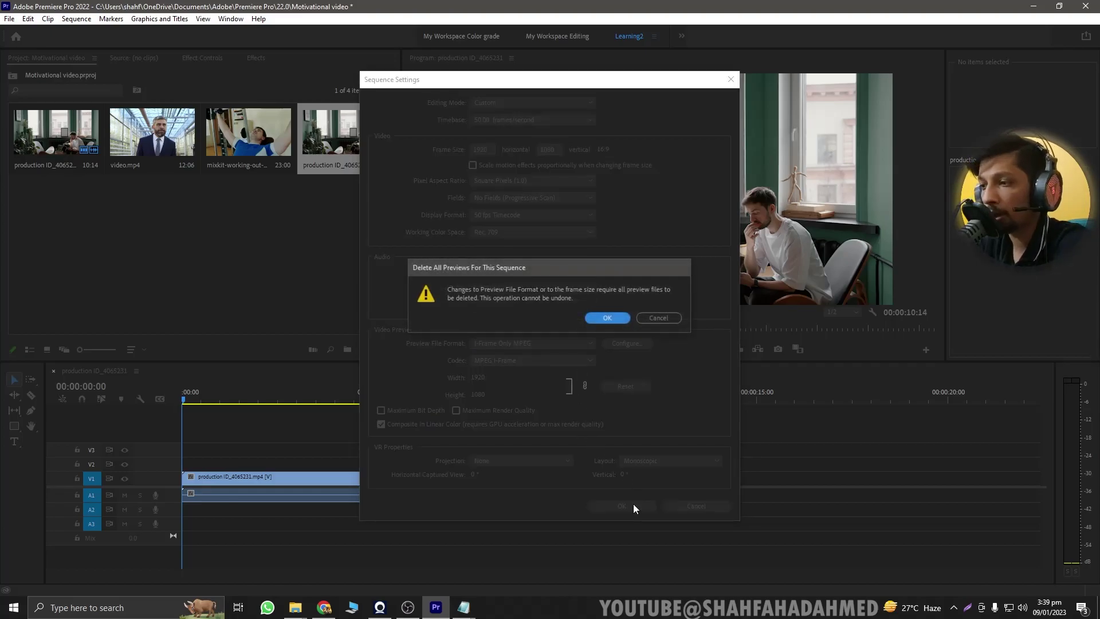
click(599, 320)
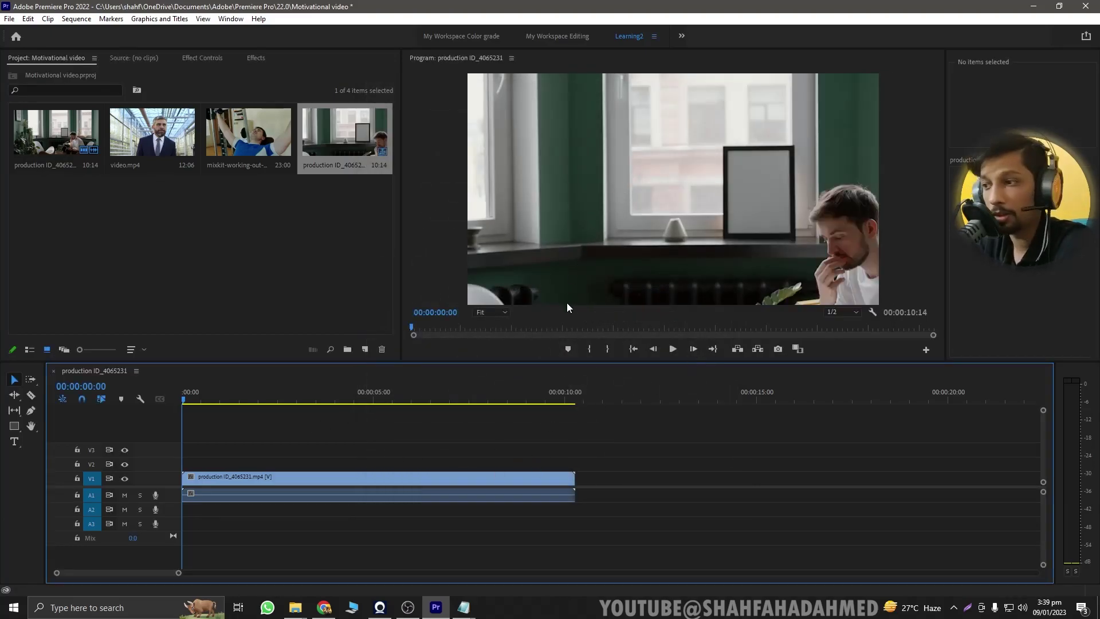
Scale the production ID_4065231.mp4 clip to 72 and set its vertical position to 358.
click(533, 479)
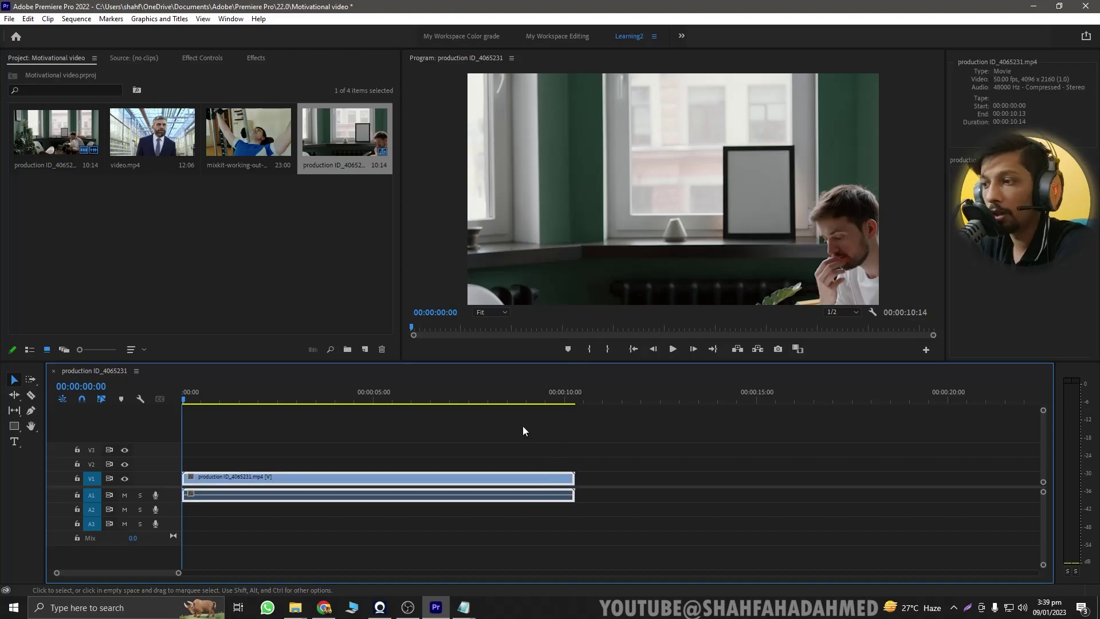
click(198, 59)
mouse_move(161, 128)
mouse_down()
mouse_move(140, 129)
mouse_move(169, 116)
mouse_move(154, 116)
mouse_up()
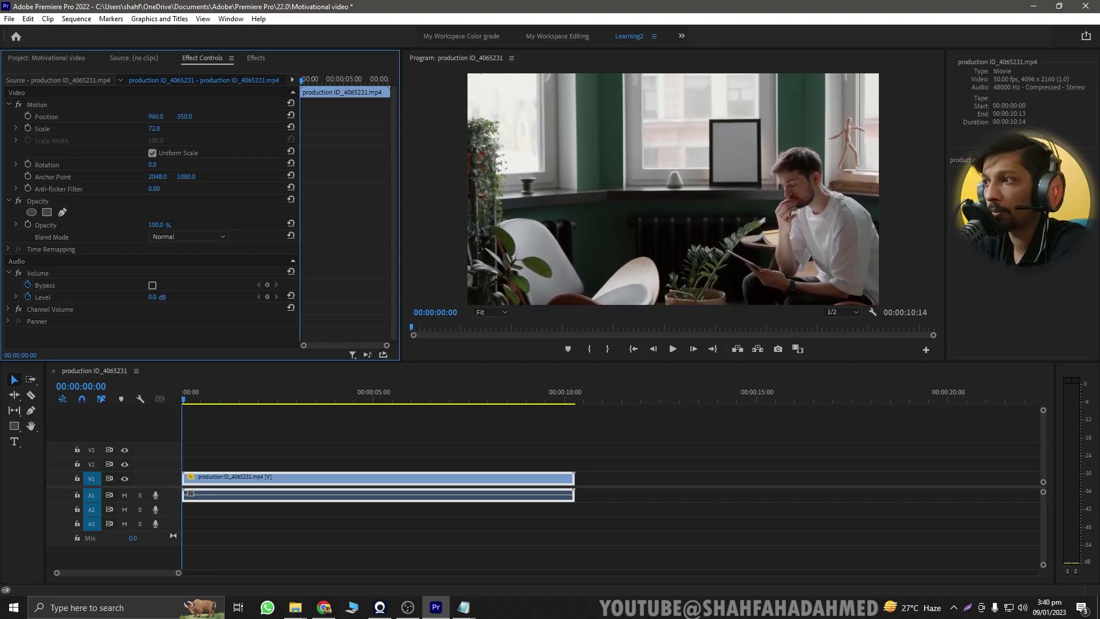
Darken the production ID_4065231.mp4 clip by setting its opacity to 43%.
click(271, 442)
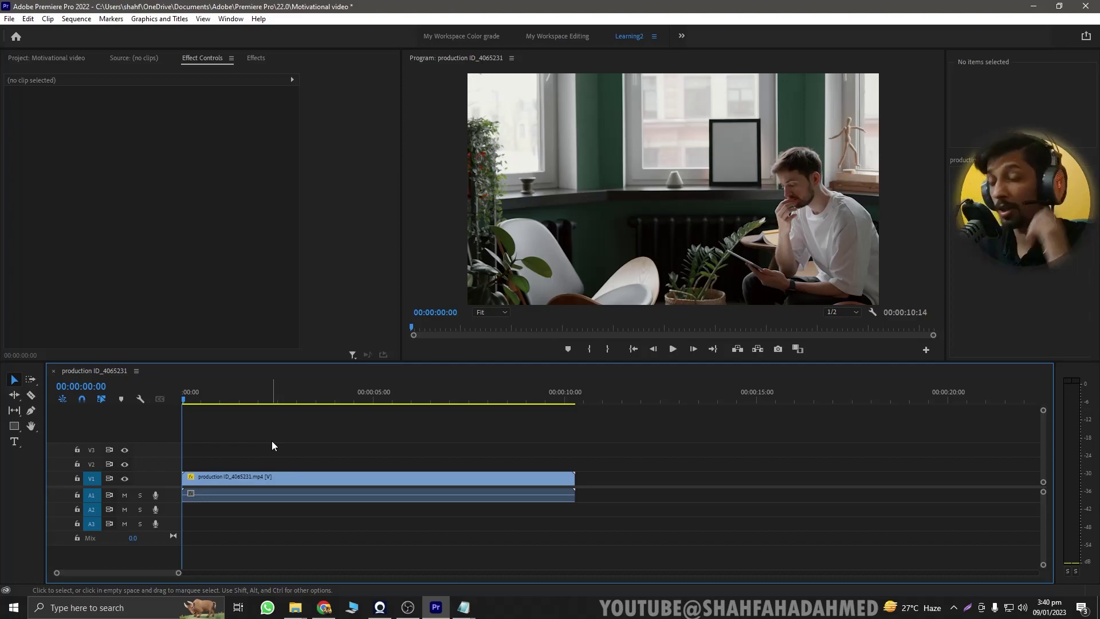
click(279, 479)
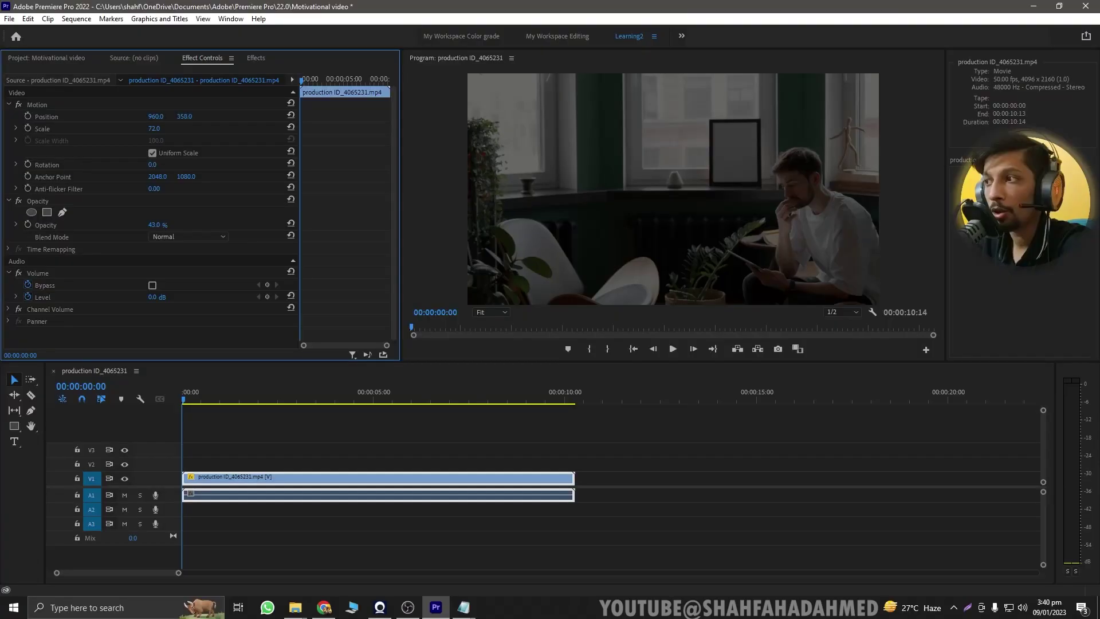
drag(157, 225, 134, 225)
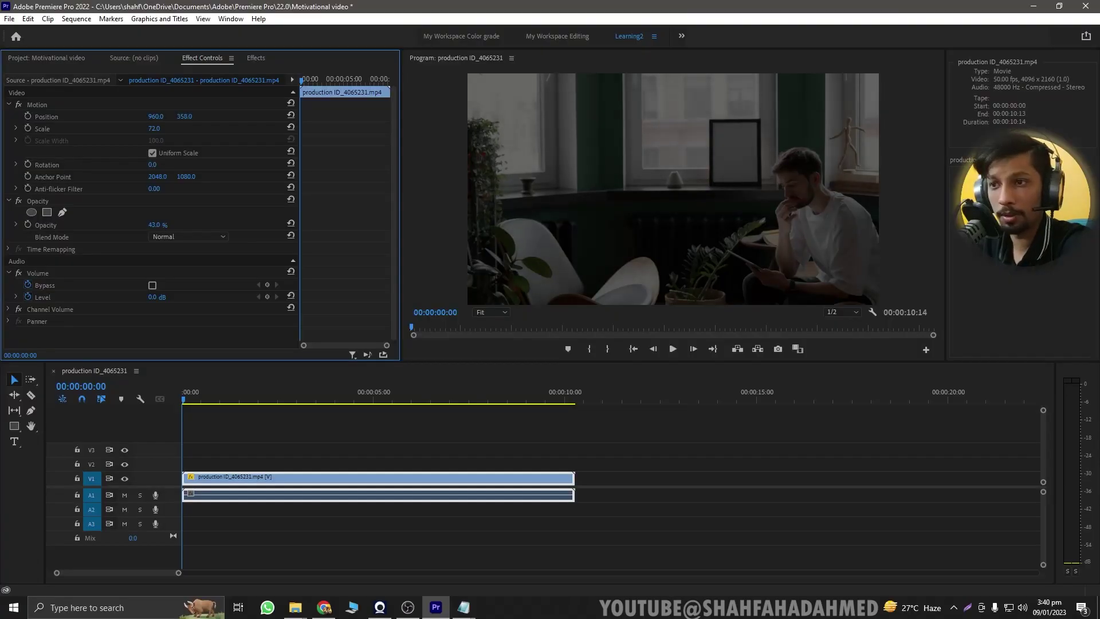
Add the default Cross Dissolve transition to both ends of the video clip and preview the fade-in.
click(353, 477)
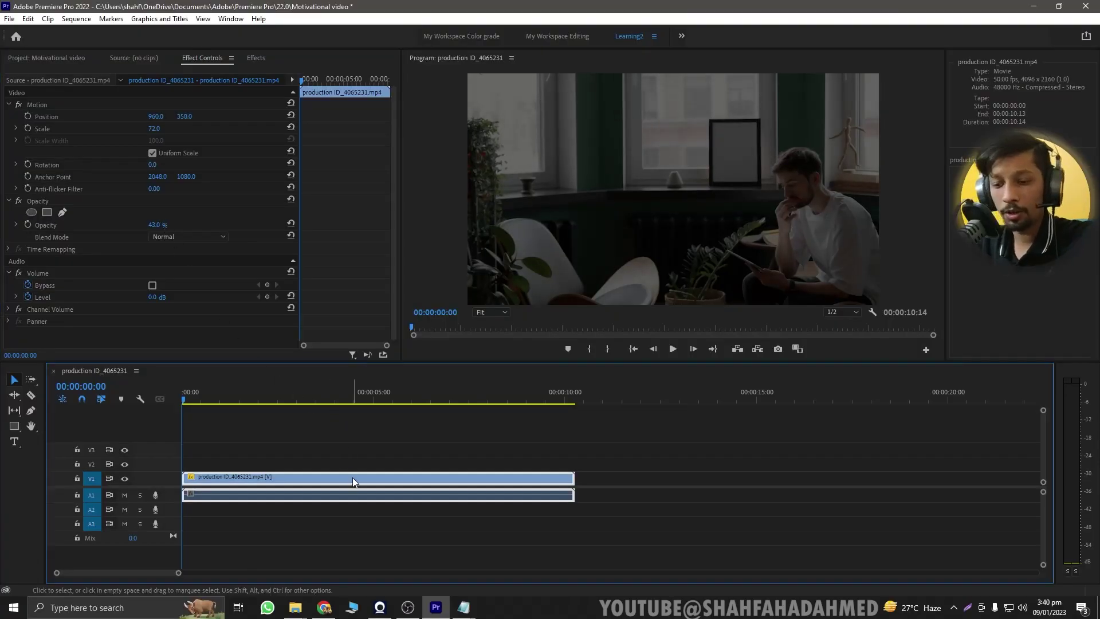
key(ctrl+d)
click(234, 434)
key(space)
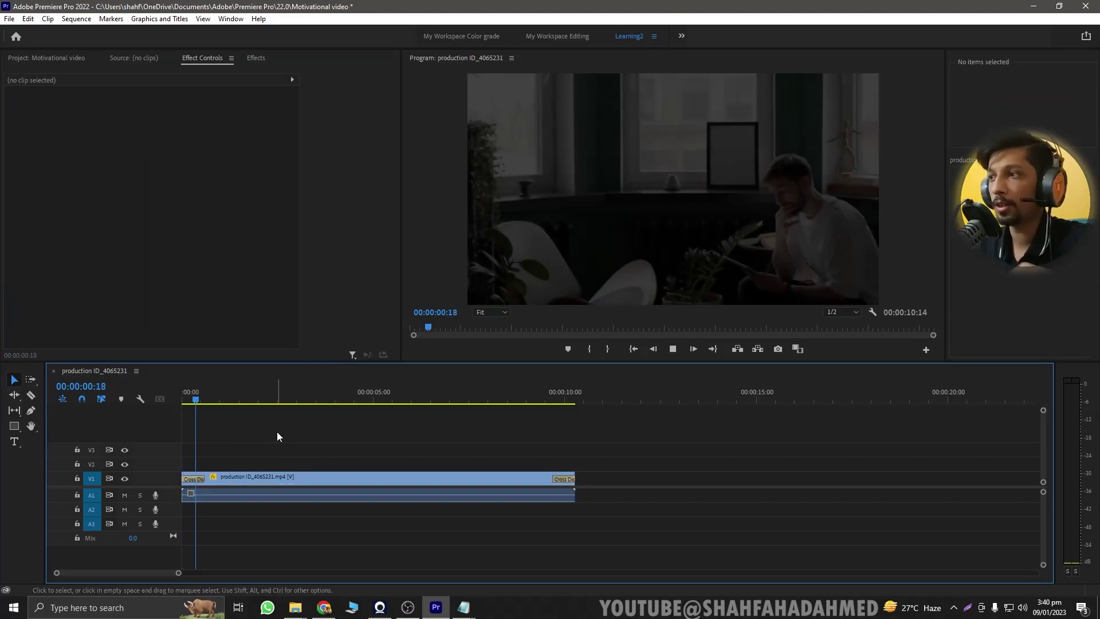
key(space)
Shift the clip's horizontal position to 786 and play back the reframed shot.
click(428, 477)
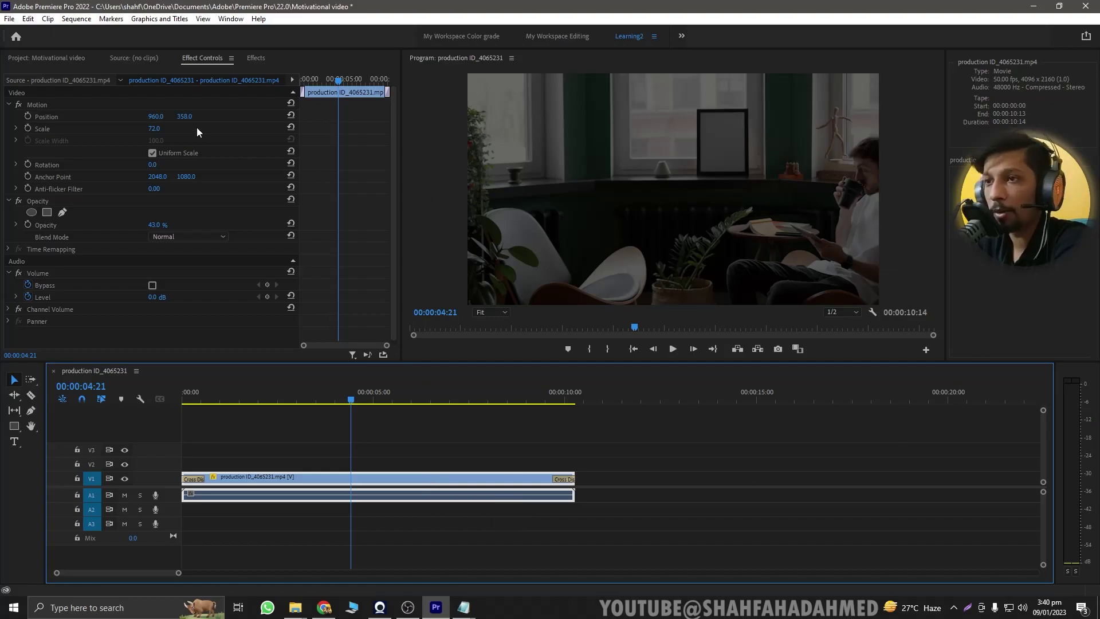
drag(155, 116, 56, 116)
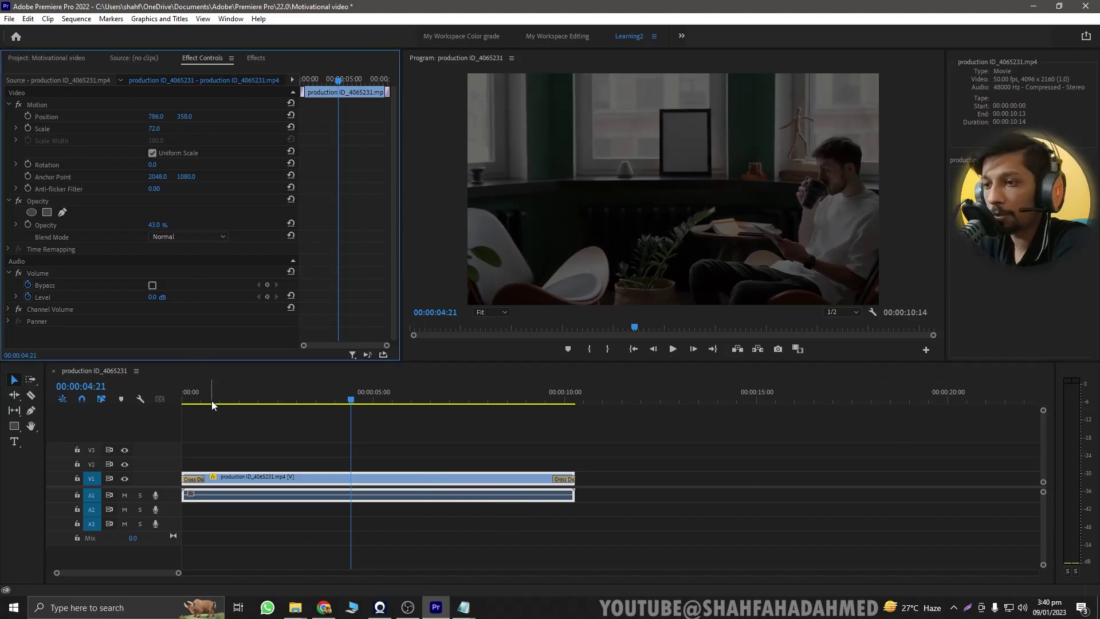
drag(212, 405, 160, 409)
click(668, 352)
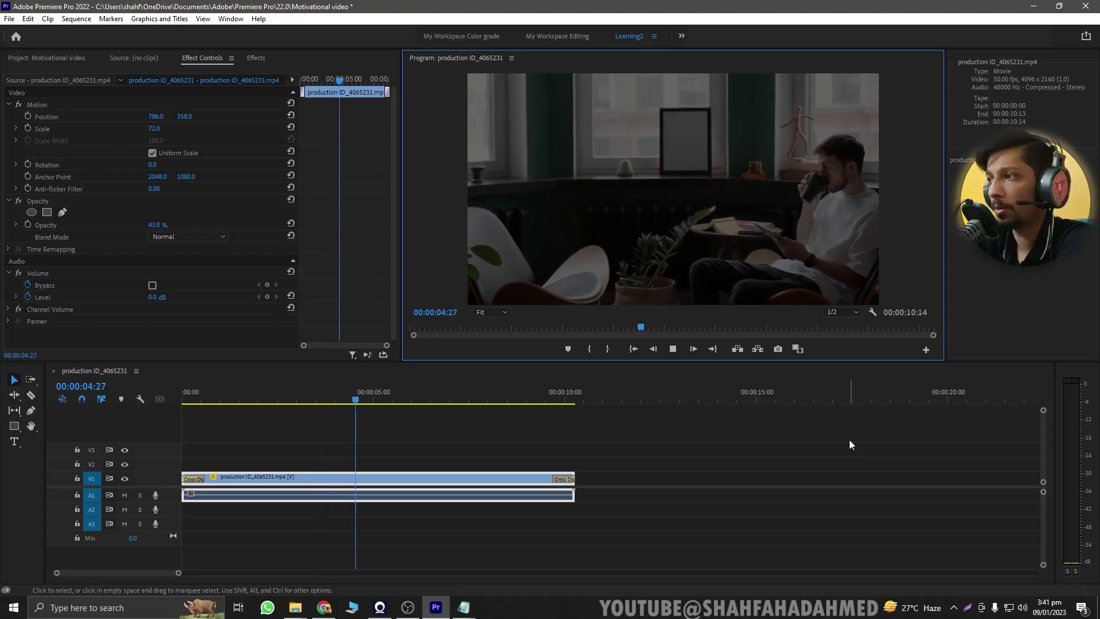
click(673, 349)
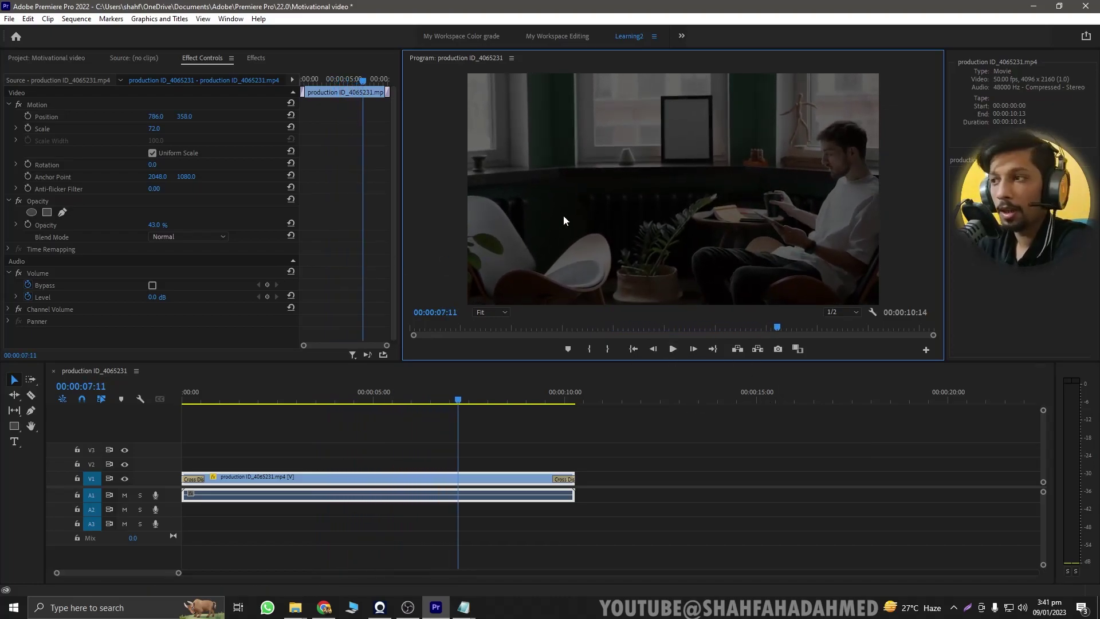
click(562, 466)
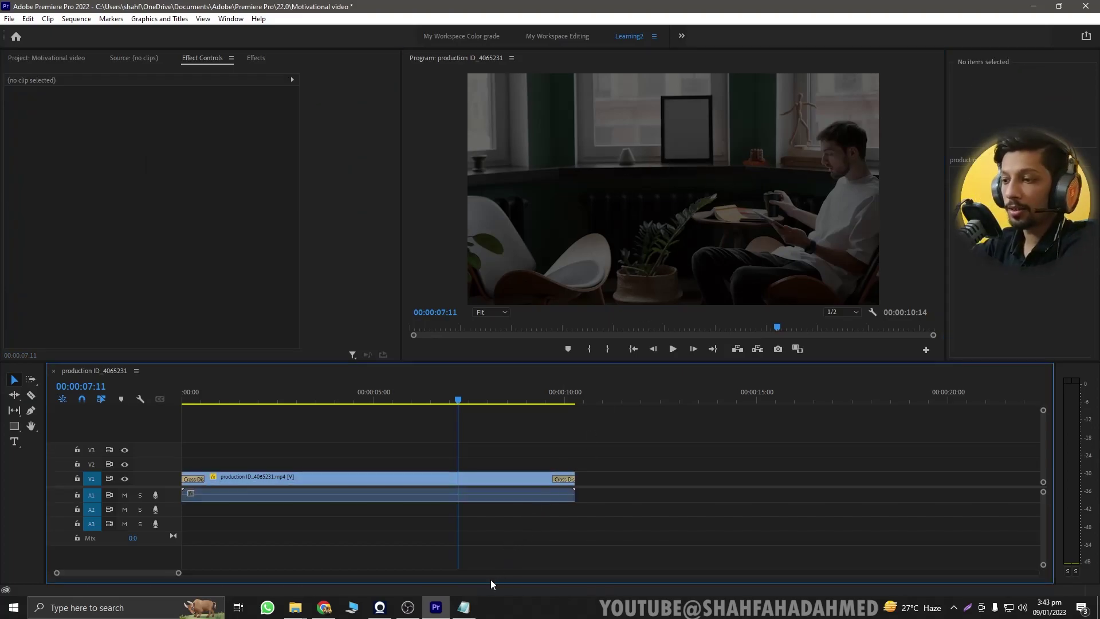
Copy the quote "Just one small positive thought in the morning can change your whole day" from Notepad.
click(463, 607)
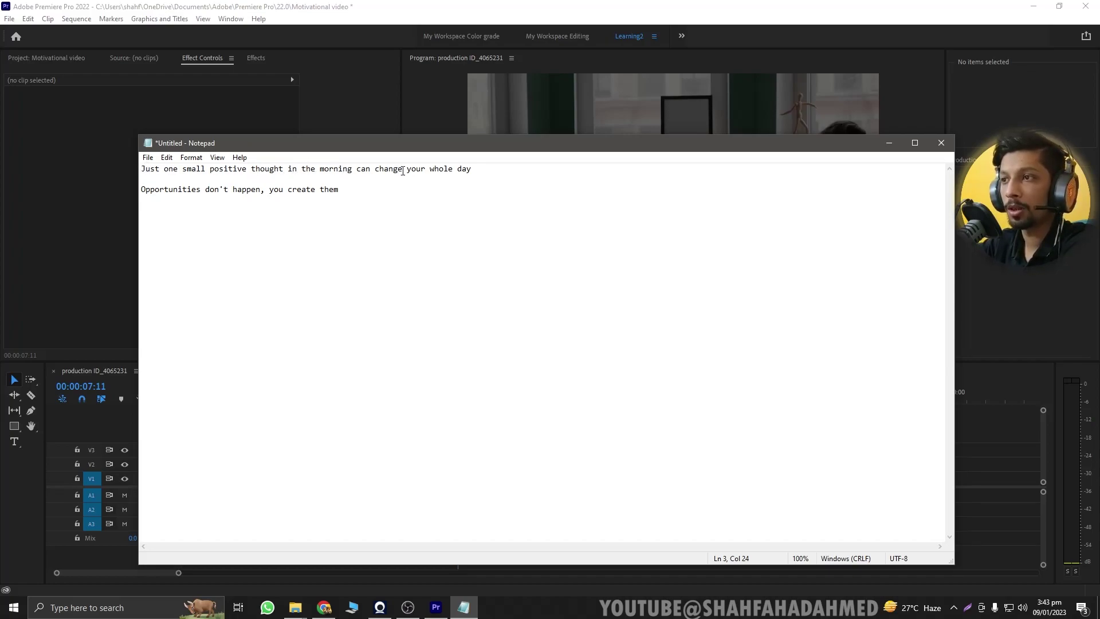
drag(479, 170, 132, 162)
key(ctrl+c)
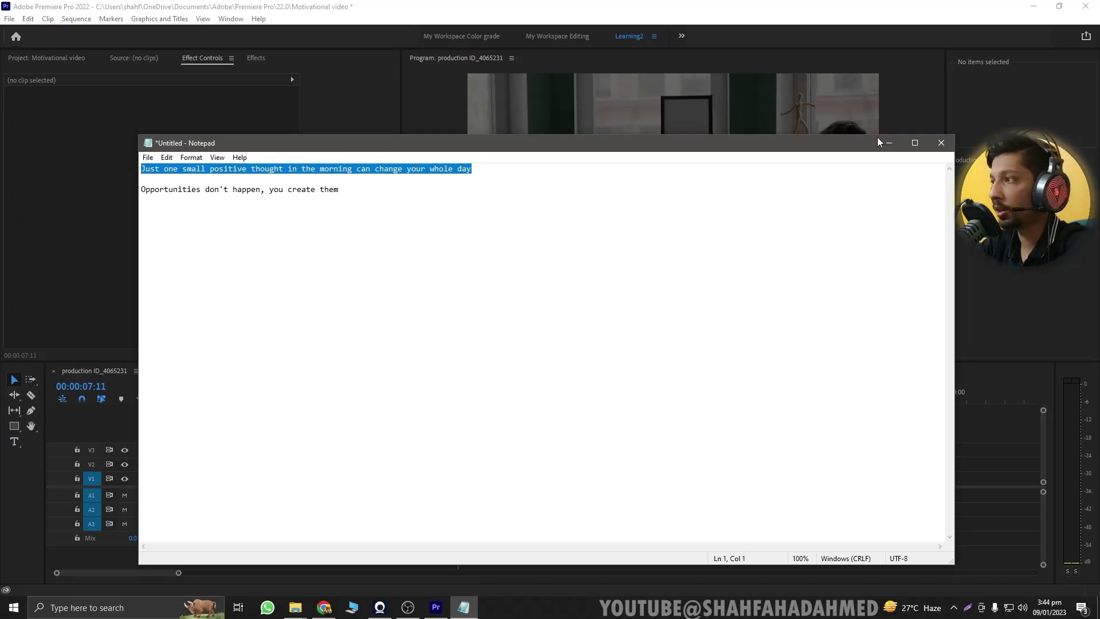
Add a text layer over the video in Premiere Pro and paste the copied quote into it.
click(605, 121)
key(t)
click(546, 154)
key(ctrl+v)
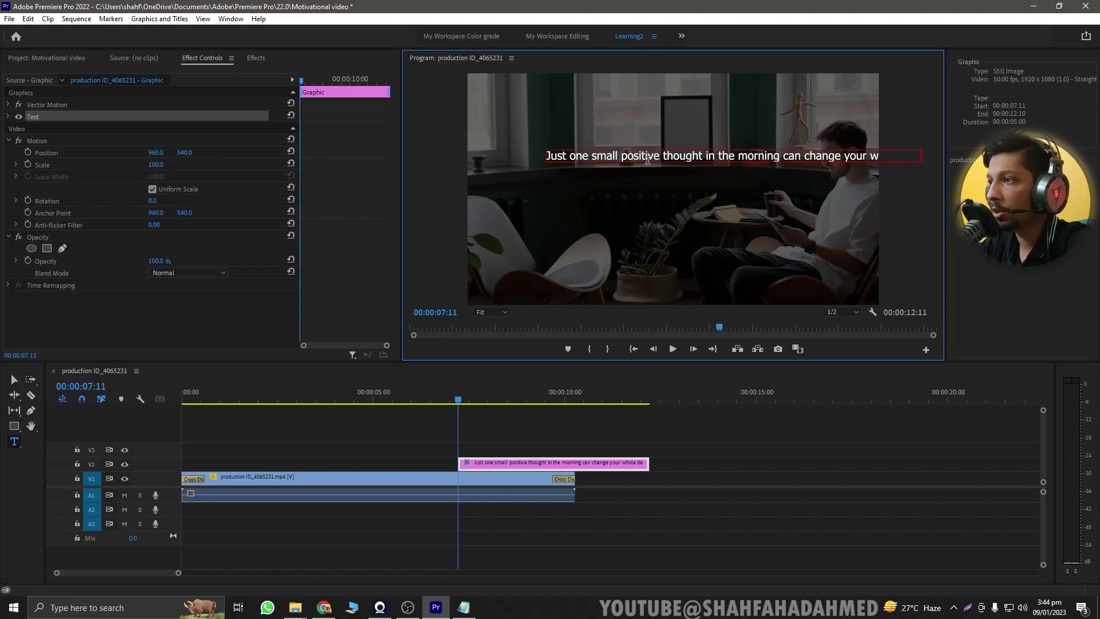
Break the quote onto a second line after "morning" and start that line with a capital "Can".
click(785, 153)
key(BackSpace)
key(Return)
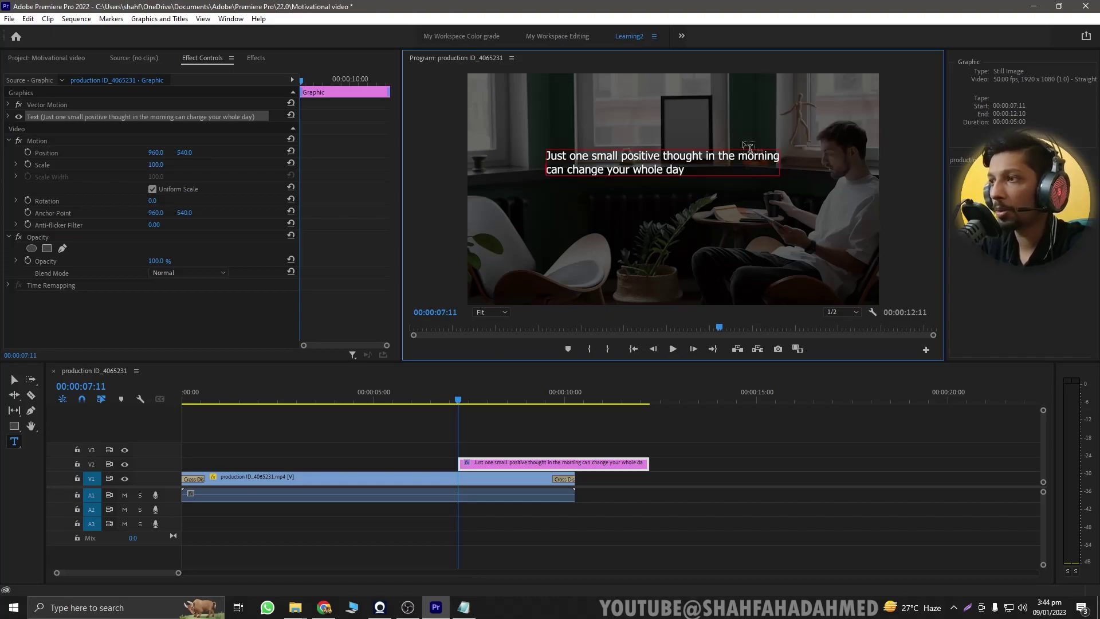
key(Delete)
text(C)
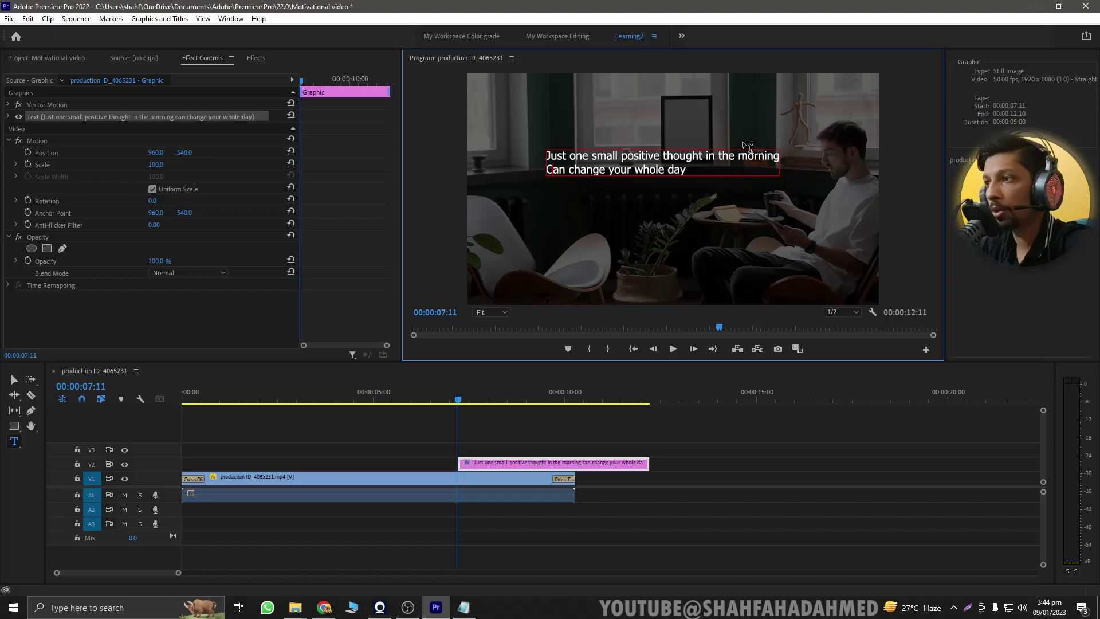
Centre-align the whole quote, set its font size to 30 and apply faux italic.
key(ctrl+a)
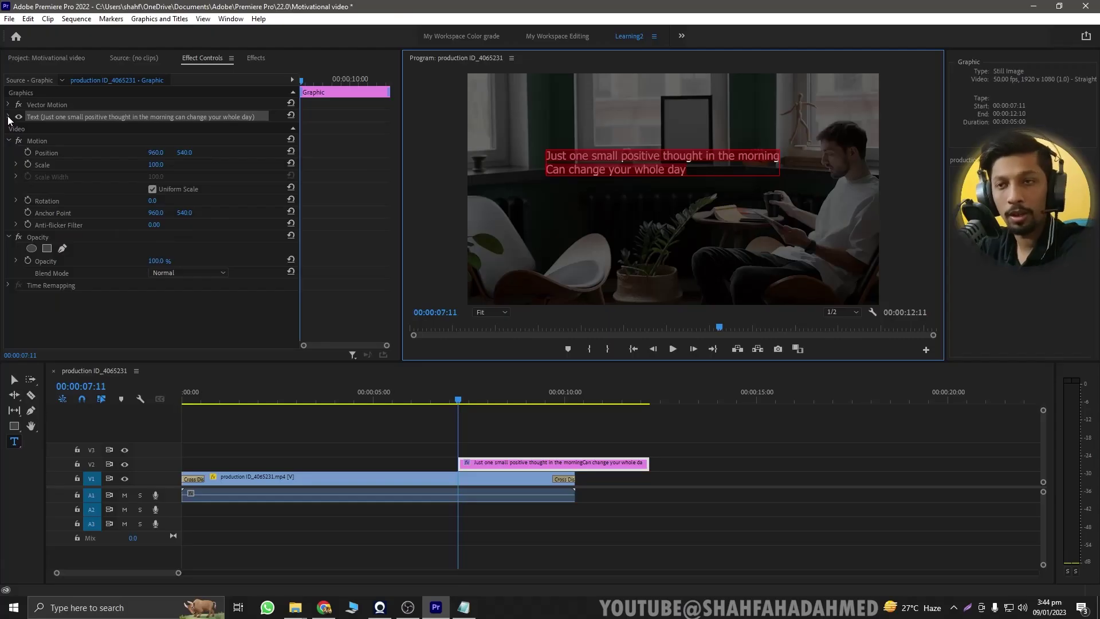
click(9, 117)
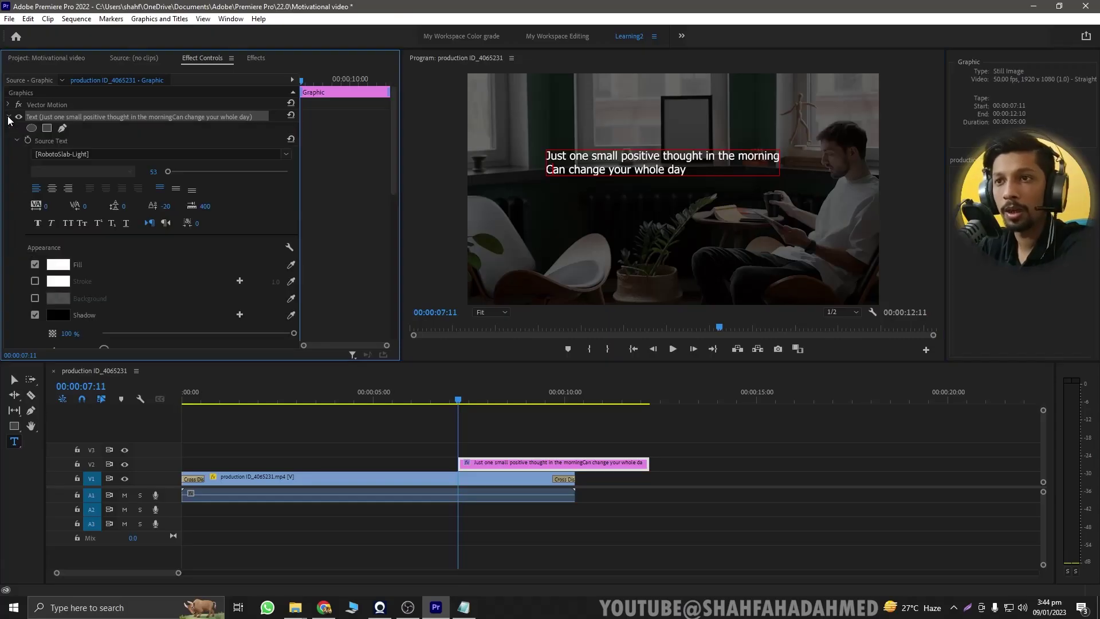
click(54, 190)
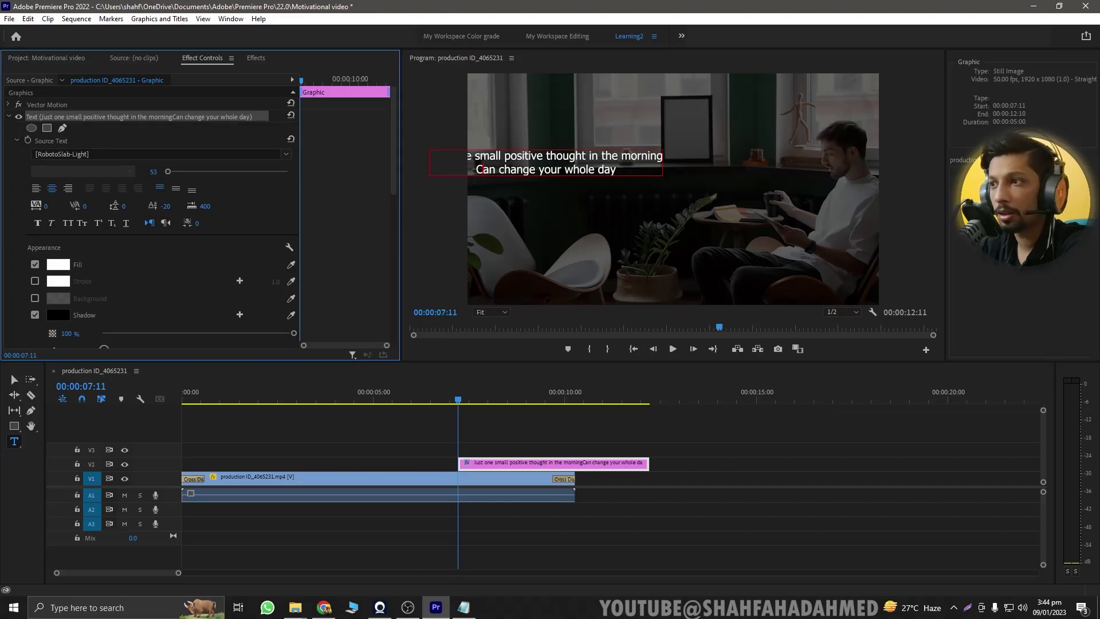
click(488, 164)
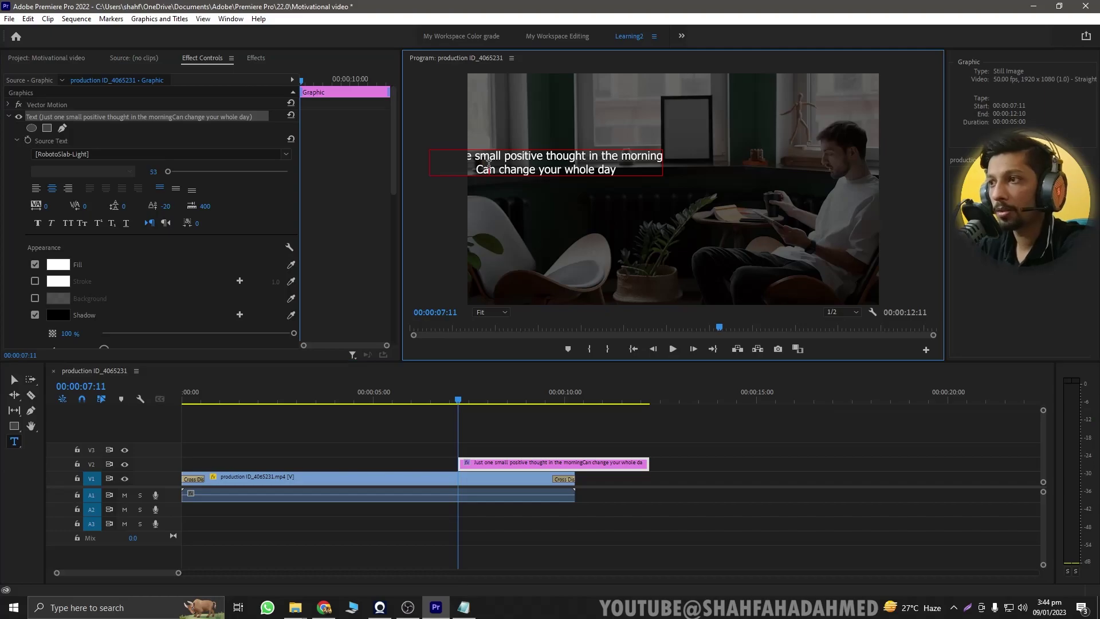
double_click(488, 164)
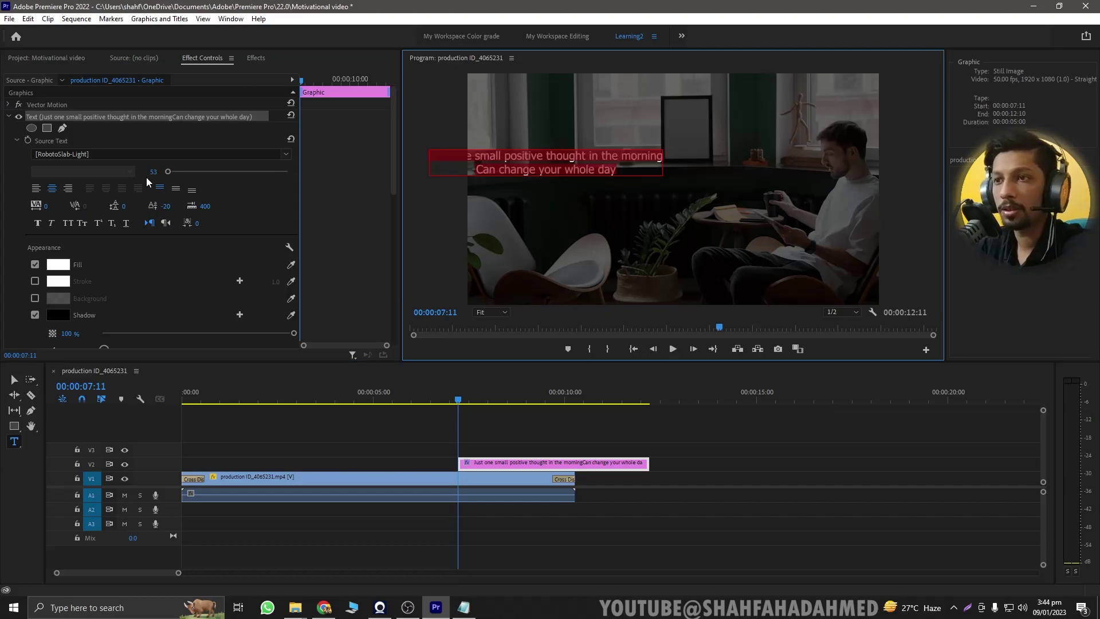
mouse_move(152, 171)
mouse_down()
mouse_move(133, 172)
mouse_move(149, 170)
mouse_up()
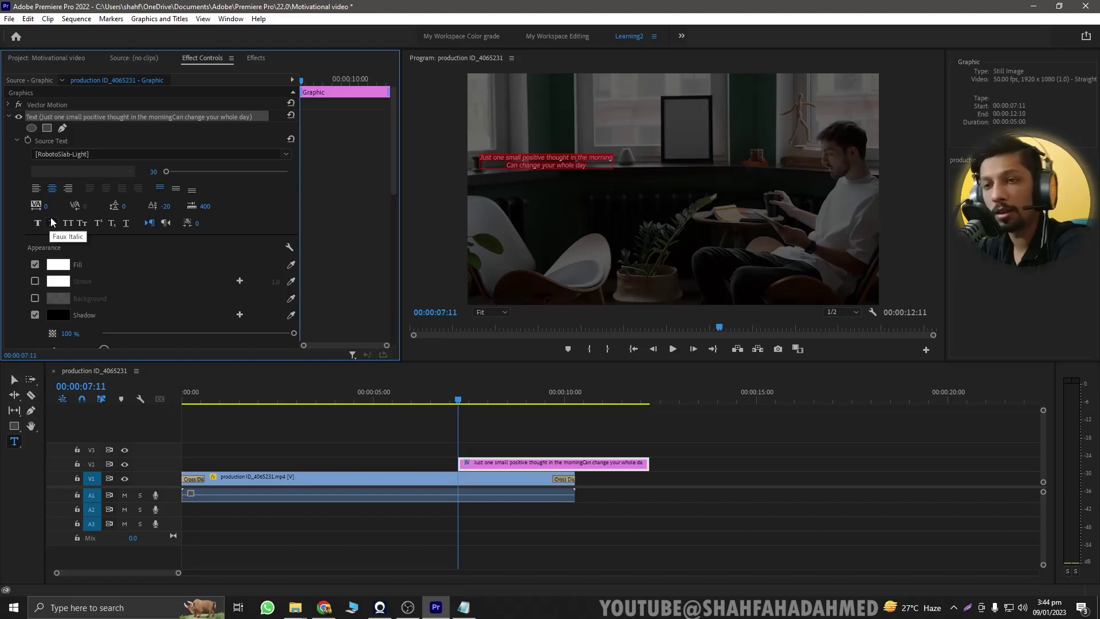
Move the graphic's anchor point onto the centre of the quote, scale it to 220 and position it at 945, 478.
click(8, 116)
drag(155, 153, 520, 153)
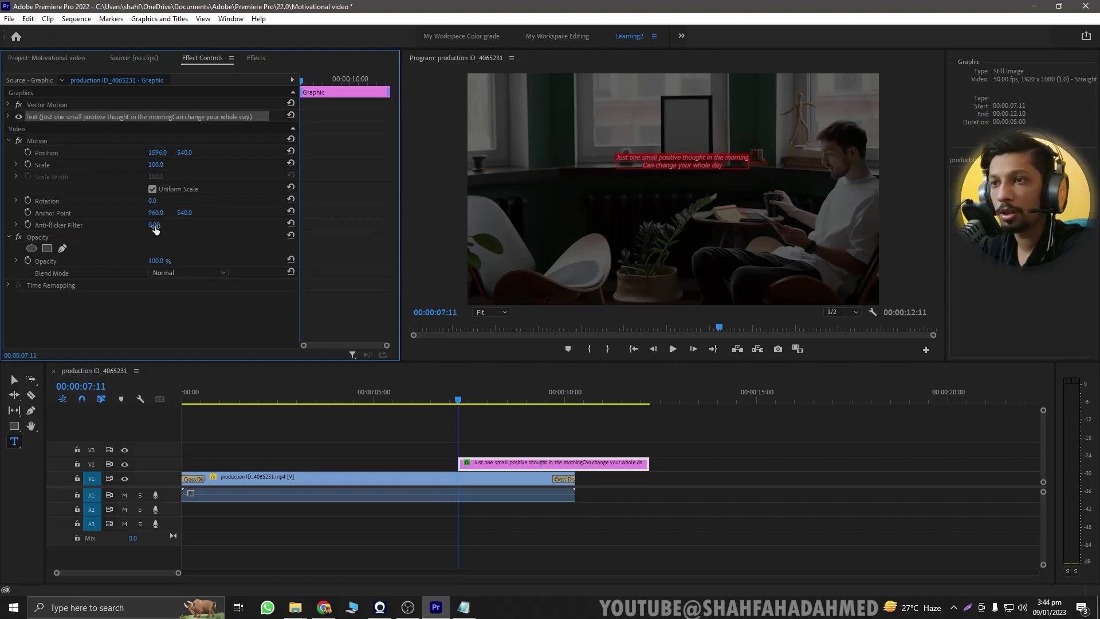
click(67, 213)
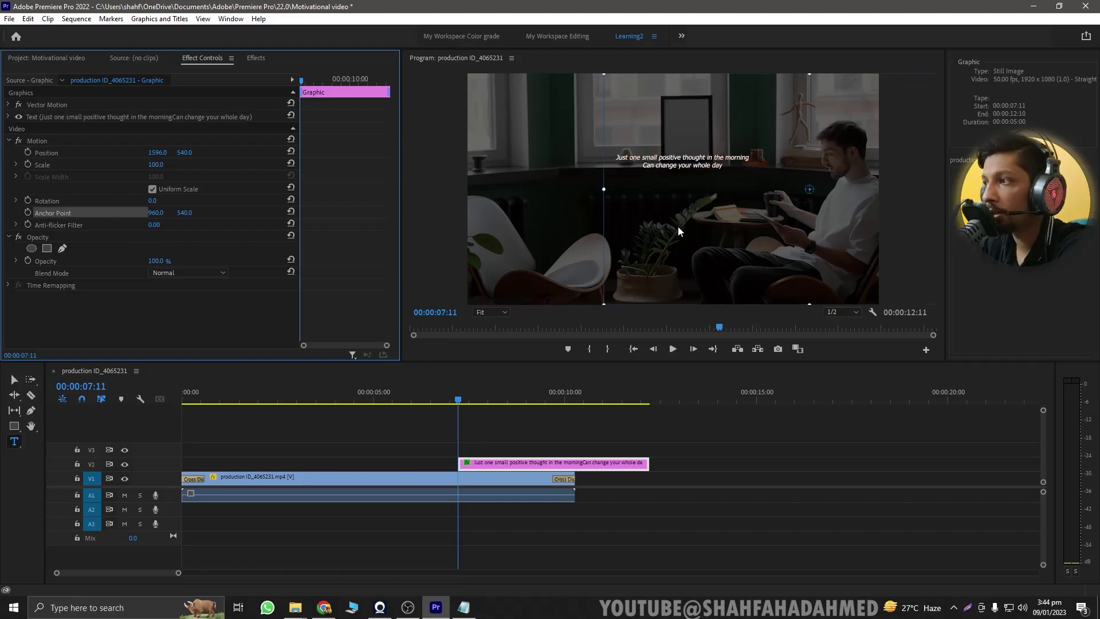
drag(807, 191, 682, 162)
drag(156, 164, 137, 152)
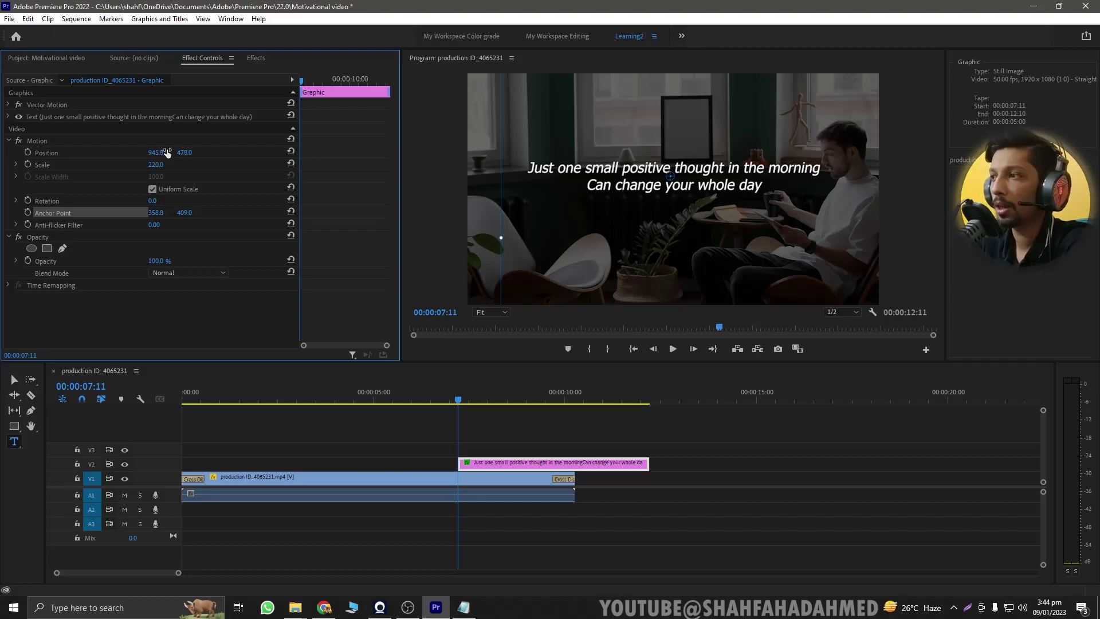
Move the quote clip earlier on its track so that it starts at 00:00:04:34.
click(708, 454)
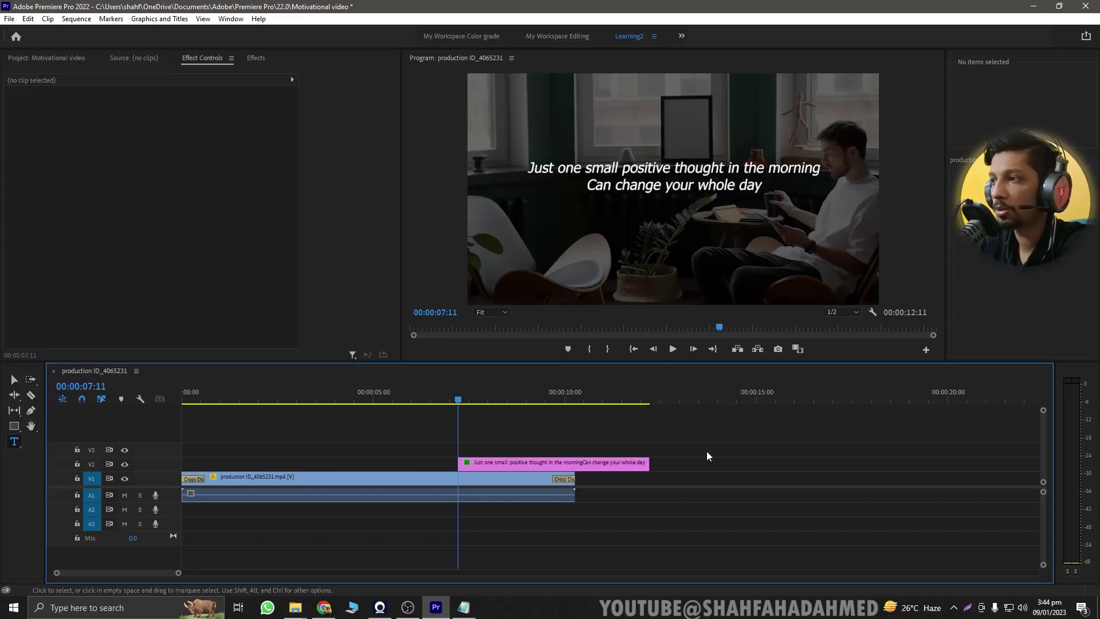
drag(576, 462, 514, 465)
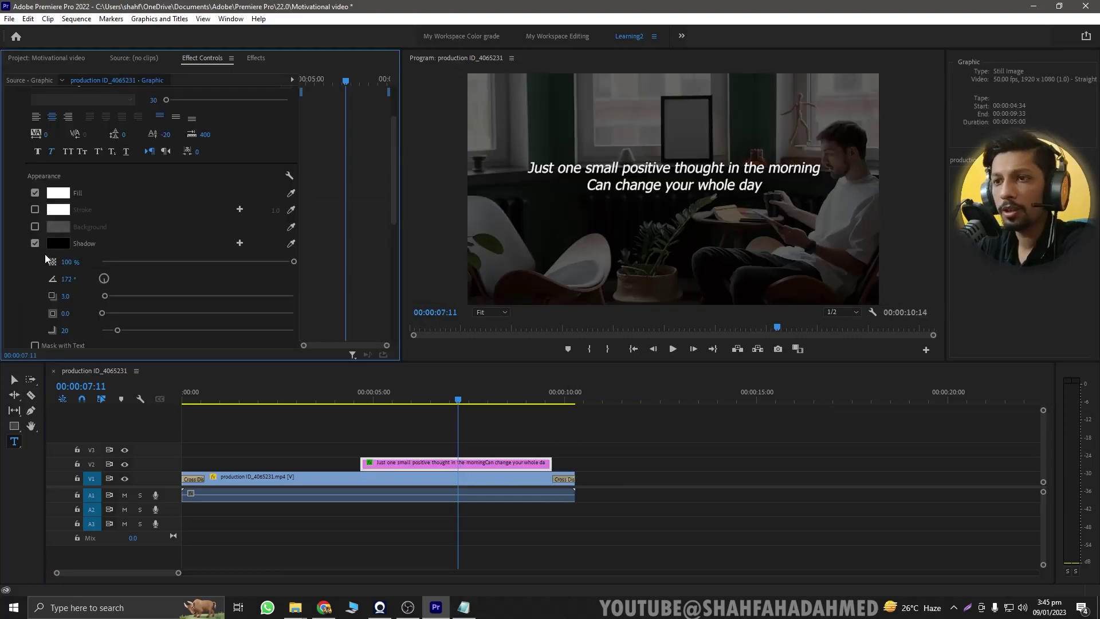
Try a text background behind the quote at 20% opacity.
click(34, 226)
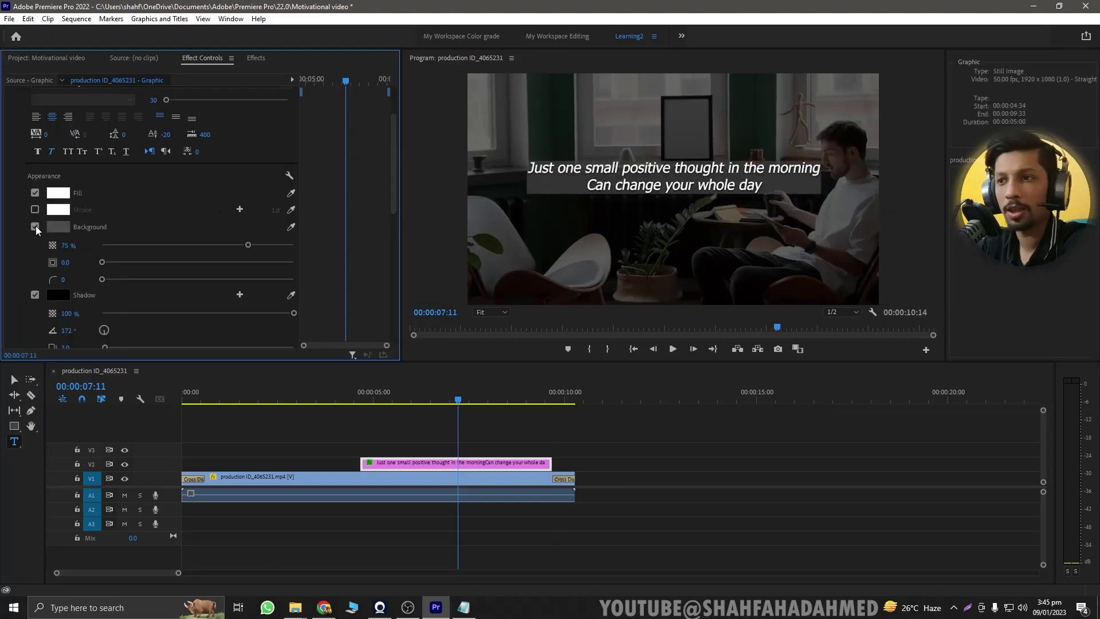
drag(245, 248, 140, 247)
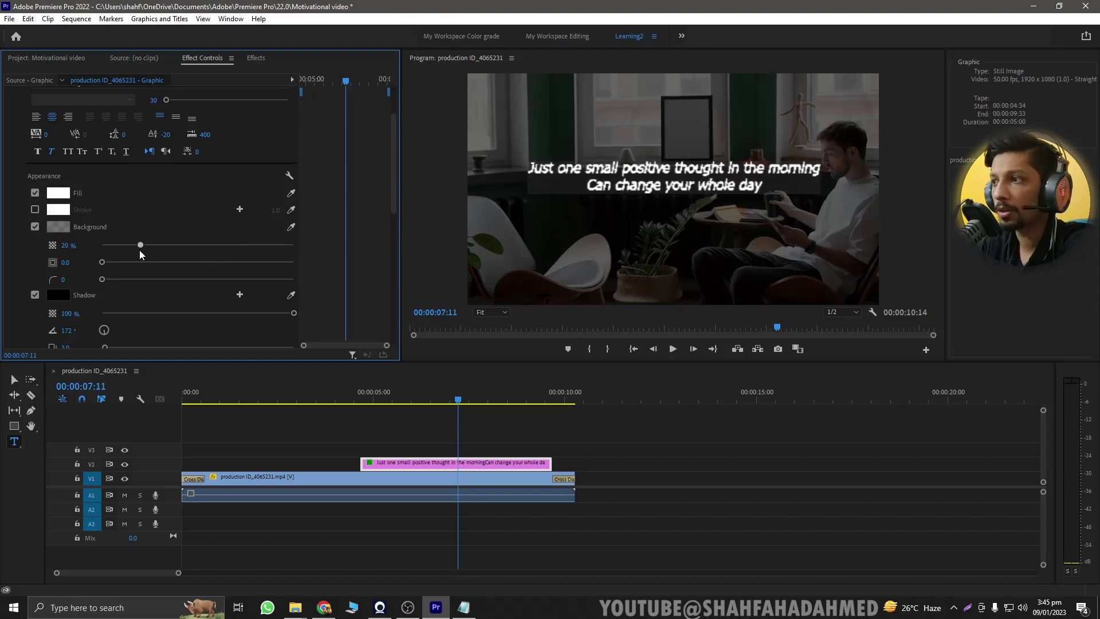
click(33, 227)
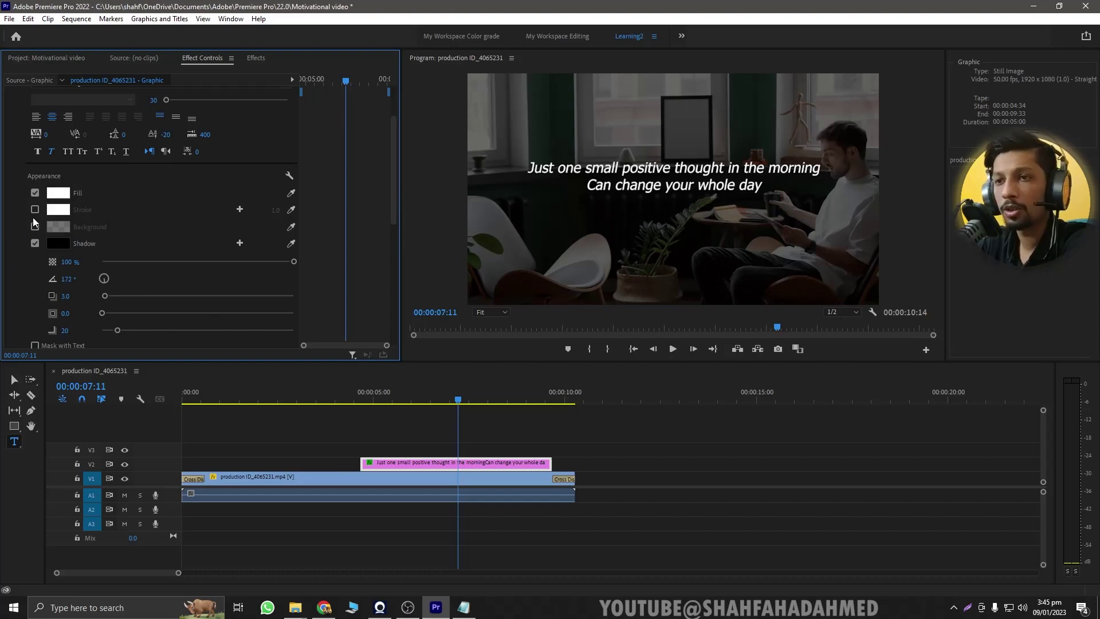
Set the distance of the quote's text shadow to 15.5.
drag(105, 296, 117, 296)
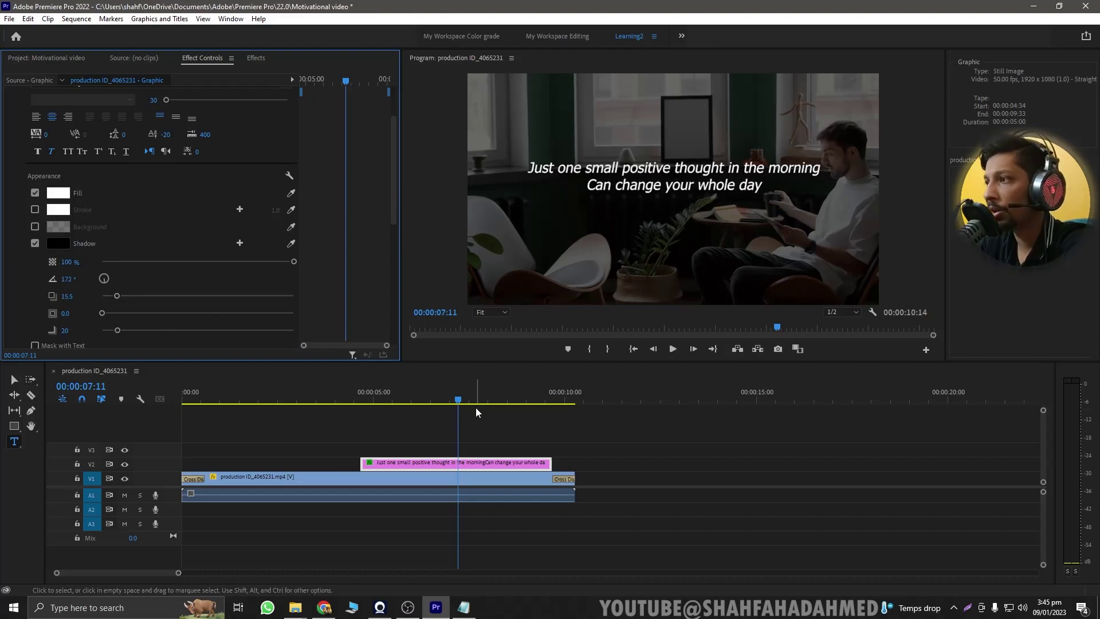
click(476, 429)
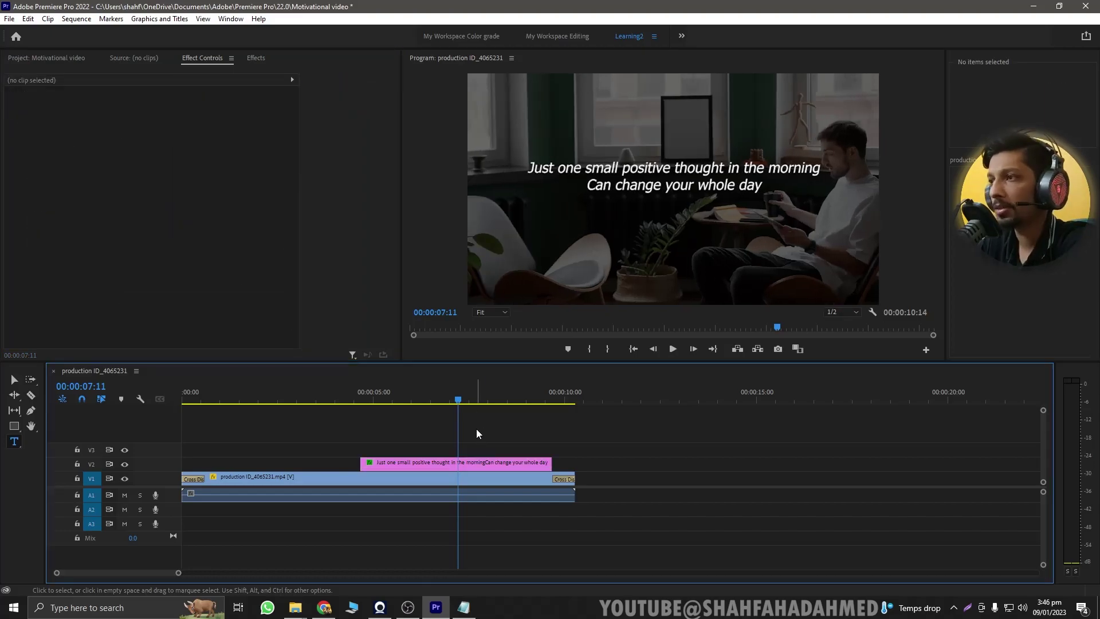
Recolour the word "thought" in the quote with the yellow fill FFF003.
click(465, 466)
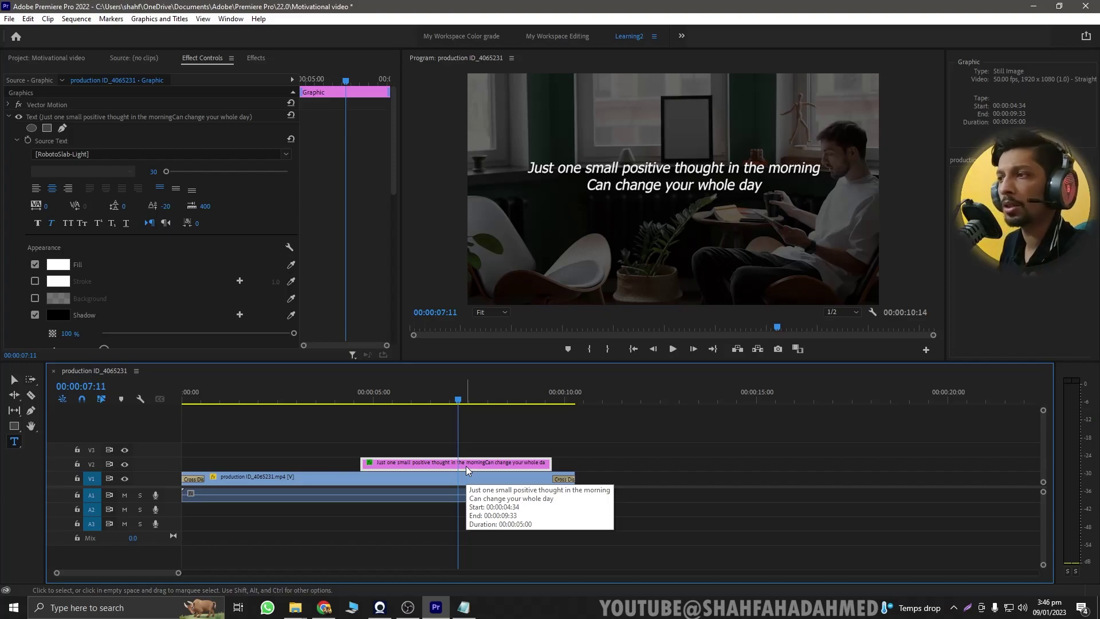
click(683, 166)
double_click(682, 167)
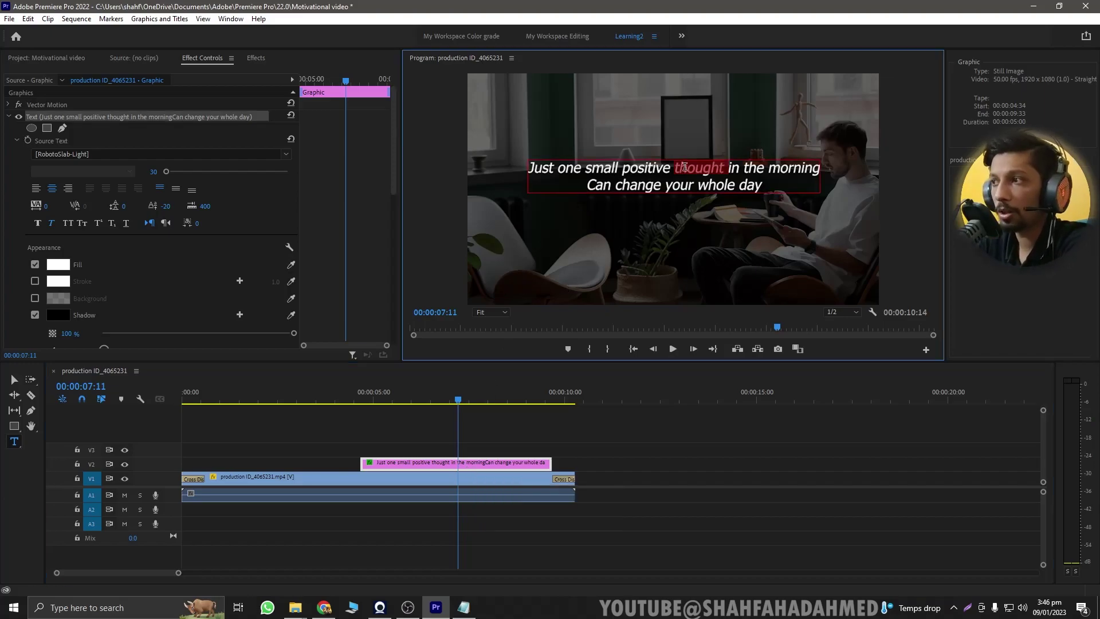
click(58, 264)
click(572, 230)
click(555, 350)
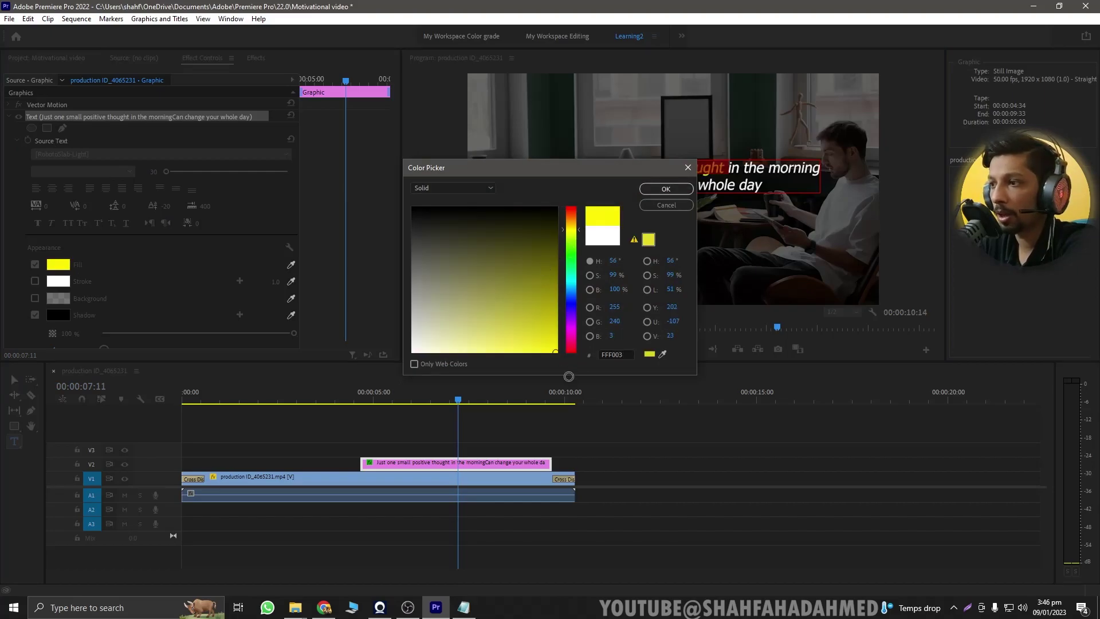
click(665, 189)
click(654, 449)
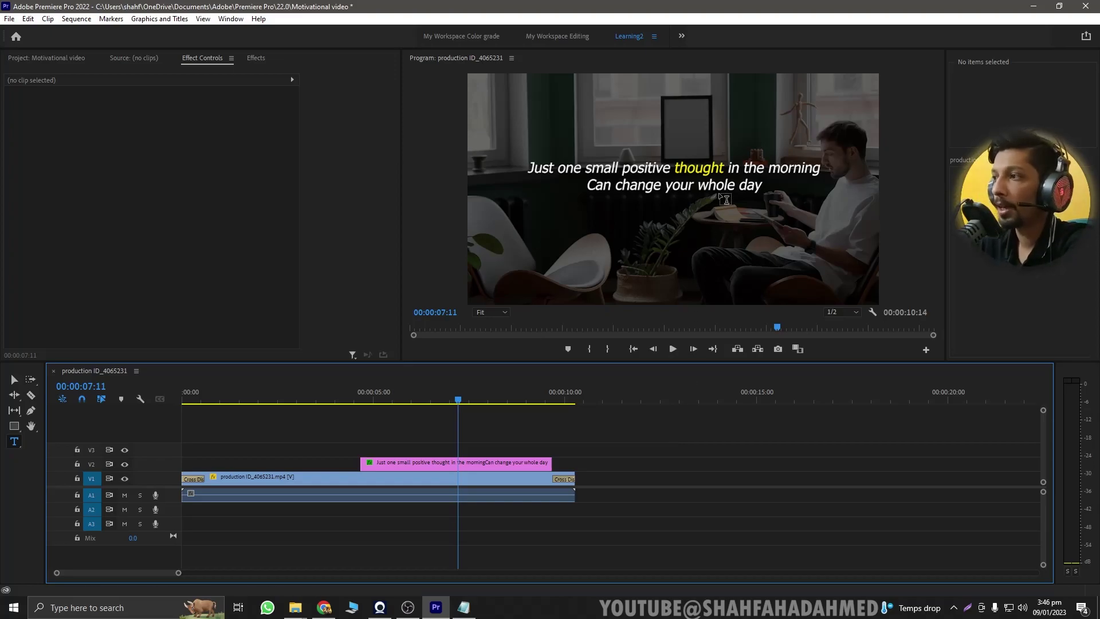
Recolour the word "change" in the quote's second line with the yellow fill FFF000.
double_click(751, 186)
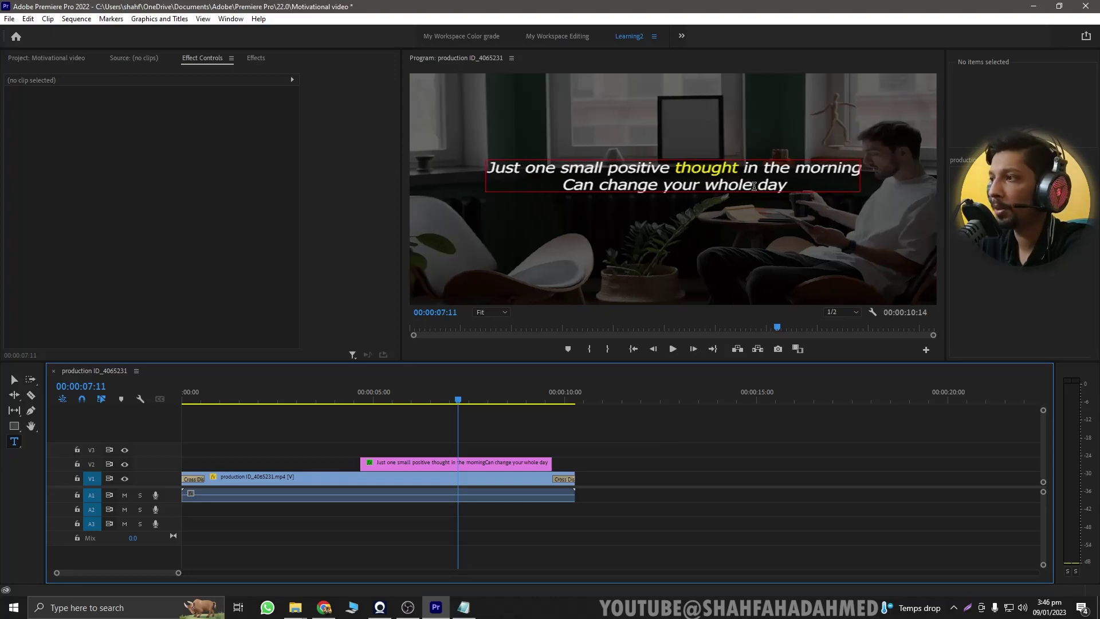
drag(754, 185, 739, 189)
double_click(636, 184)
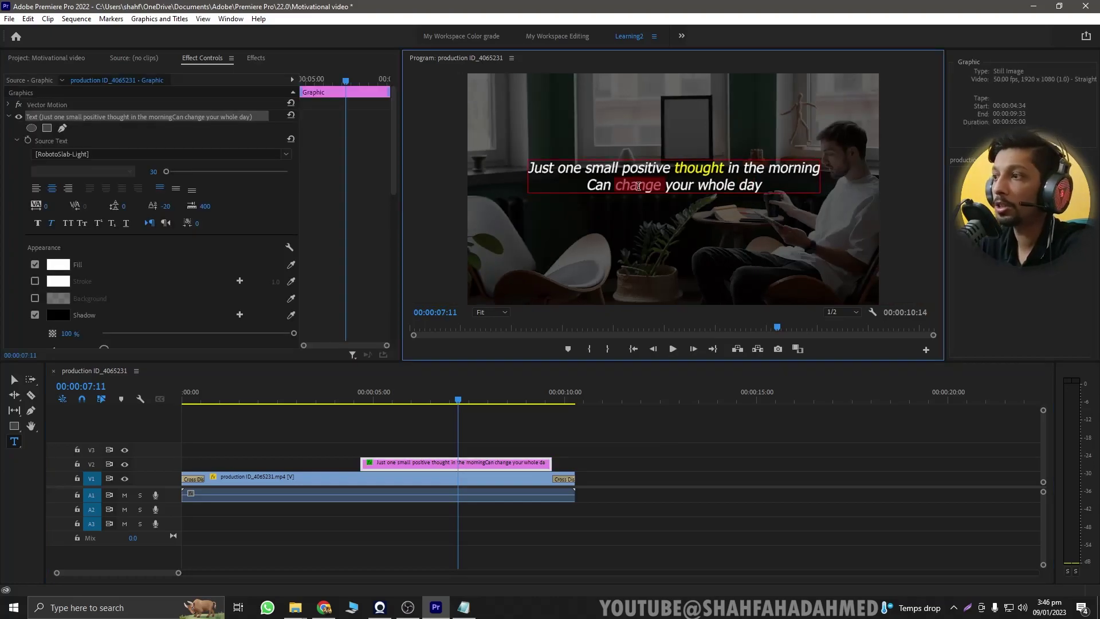
click(58, 264)
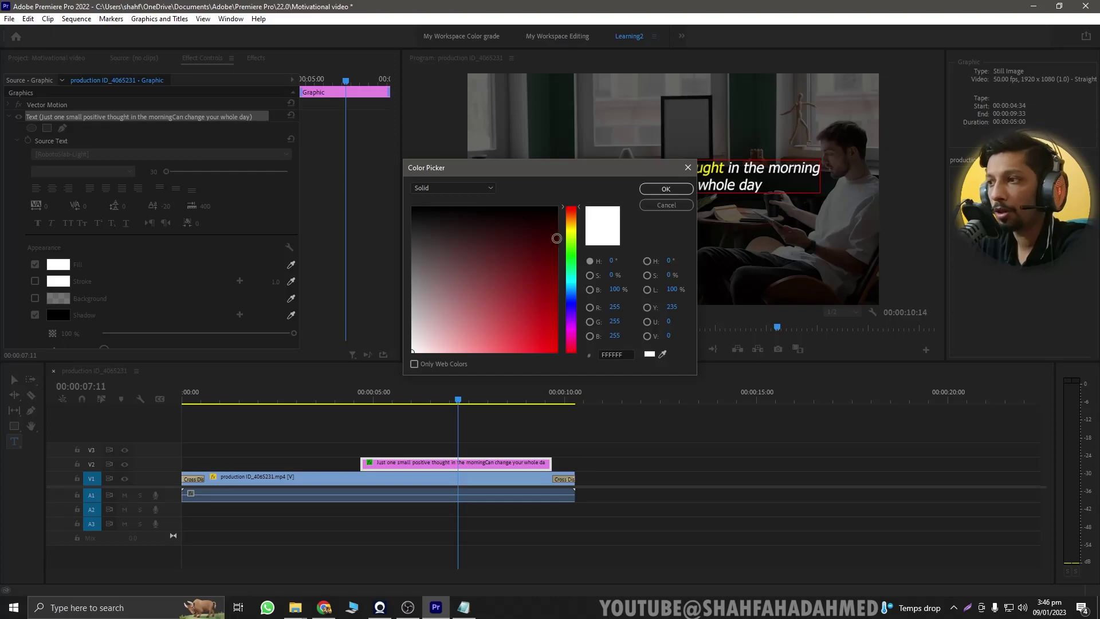
click(572, 230)
click(551, 338)
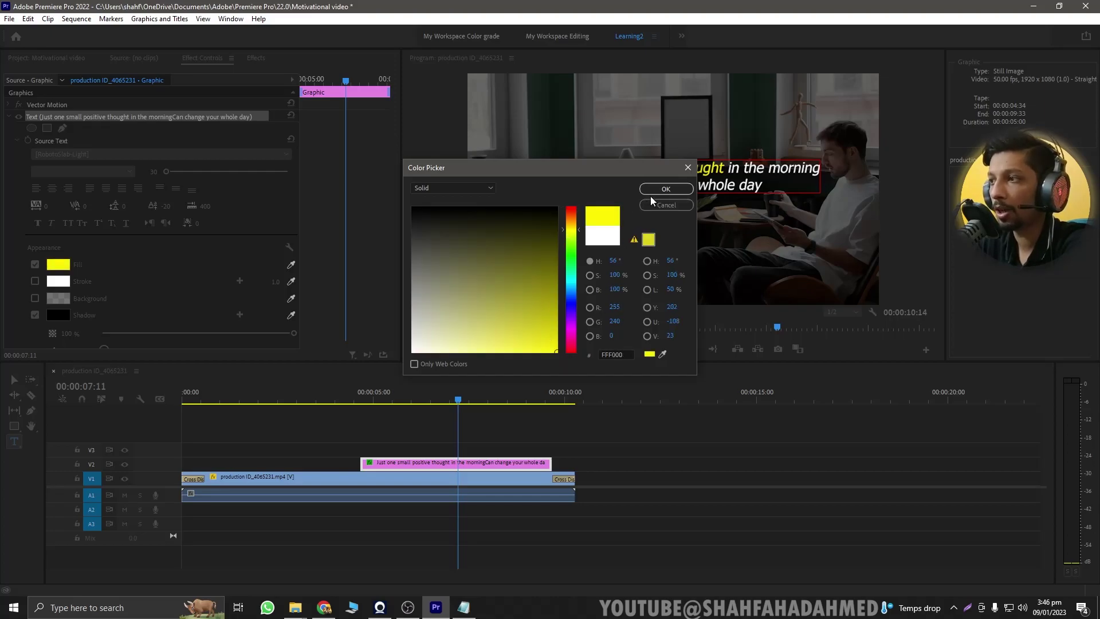
click(682, 189)
click(705, 411)
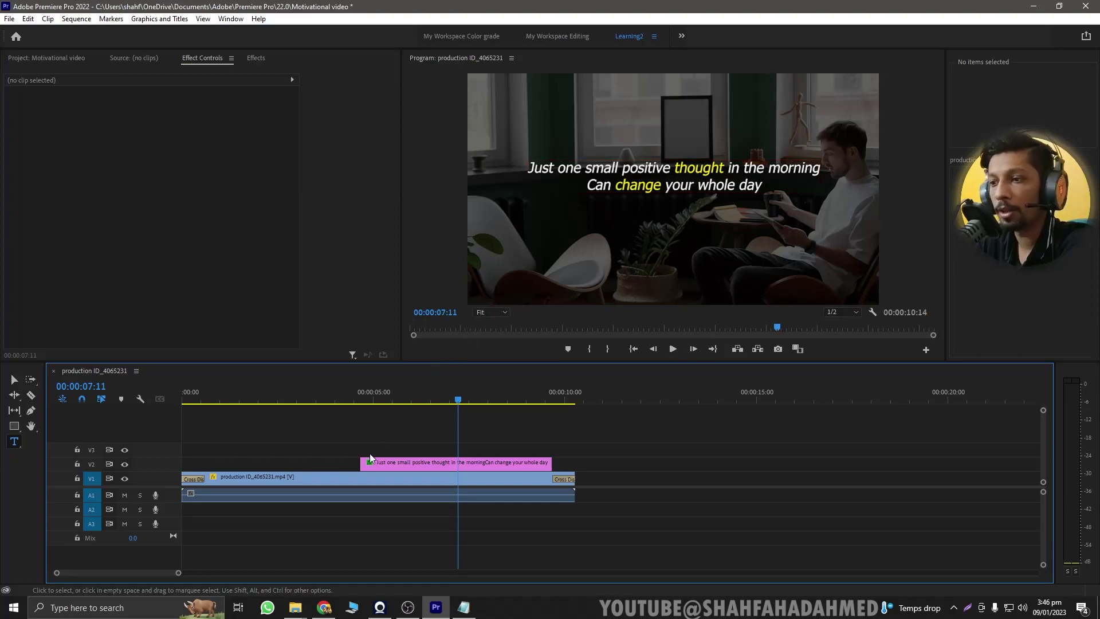
Trim the quote clip to run from 00:00:00:42 to 00:00:09:27 and add cross dissolves at both ends.
drag(365, 464, 216, 470)
drag(536, 464, 546, 464)
key(ctrl+d)
Play the sequence from its beginning to review the quote fading in over the video.
key(Home)
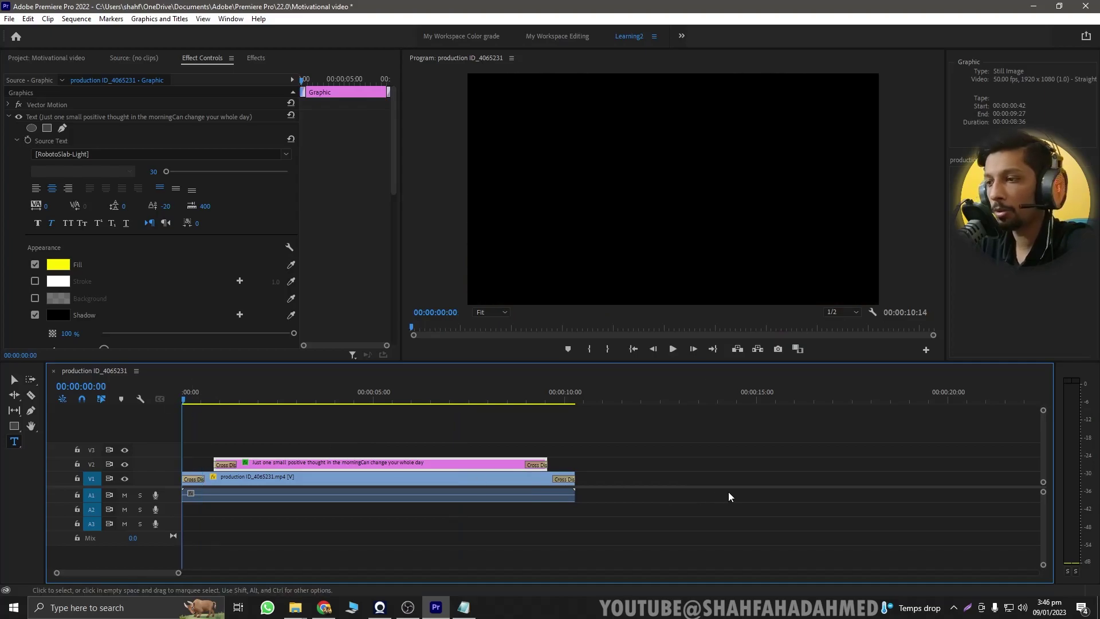
click(728, 492)
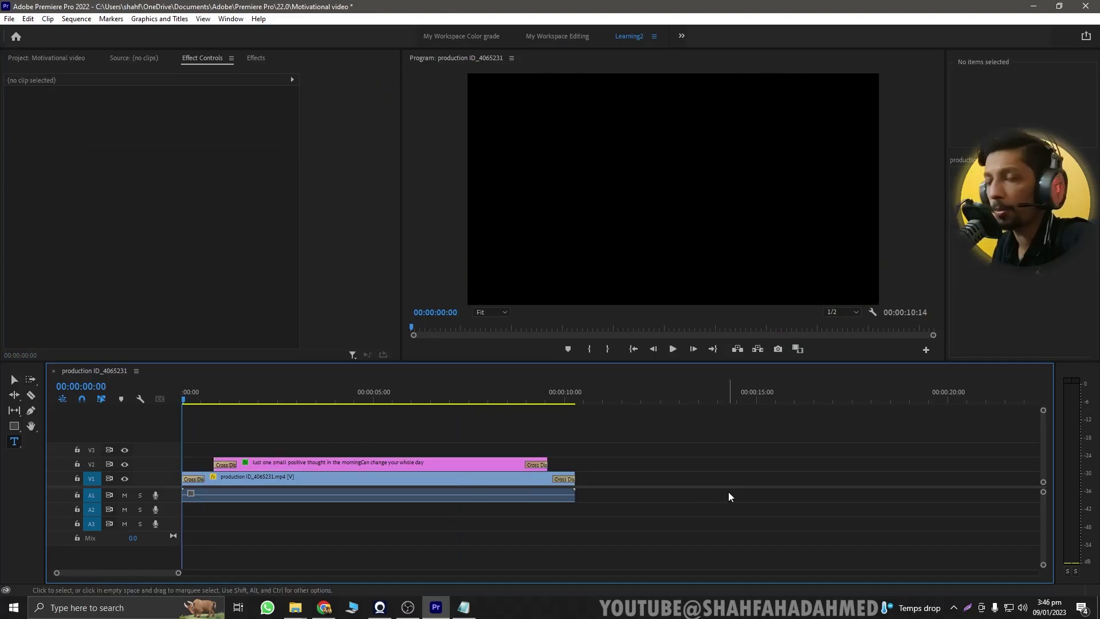
key(space)
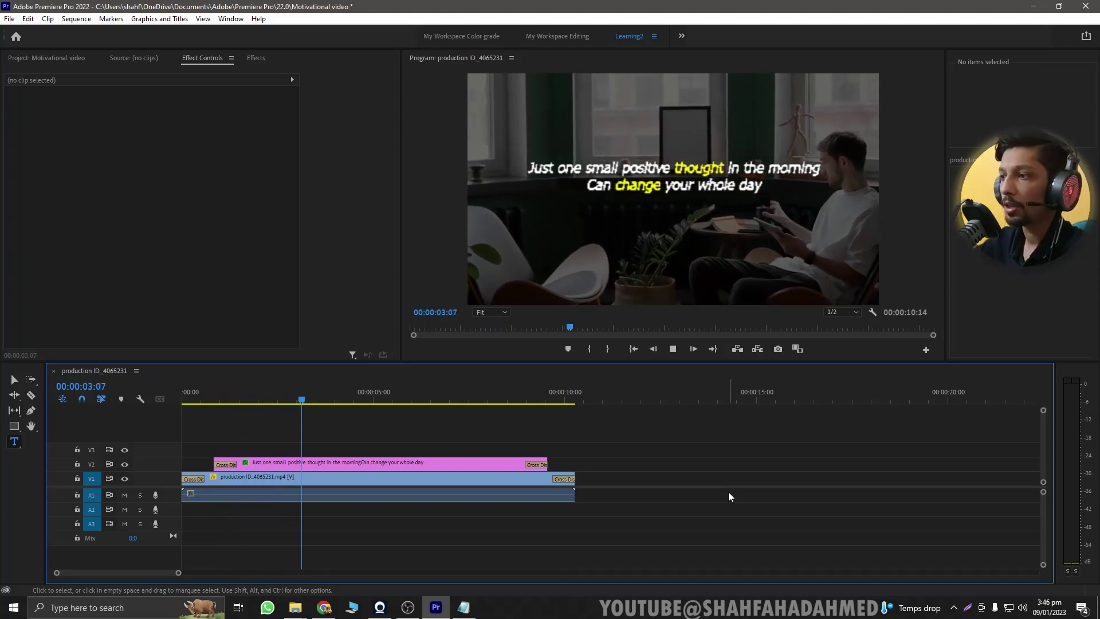
click(768, 320)
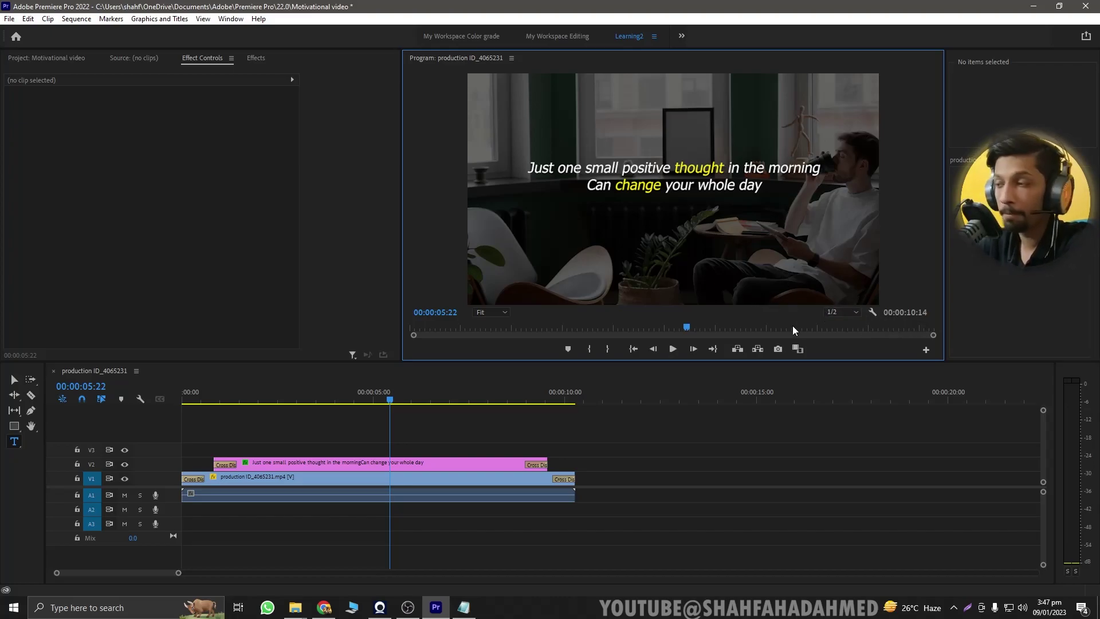
Set the playback resolution to Full and play the sequence through to its end.
click(856, 312)
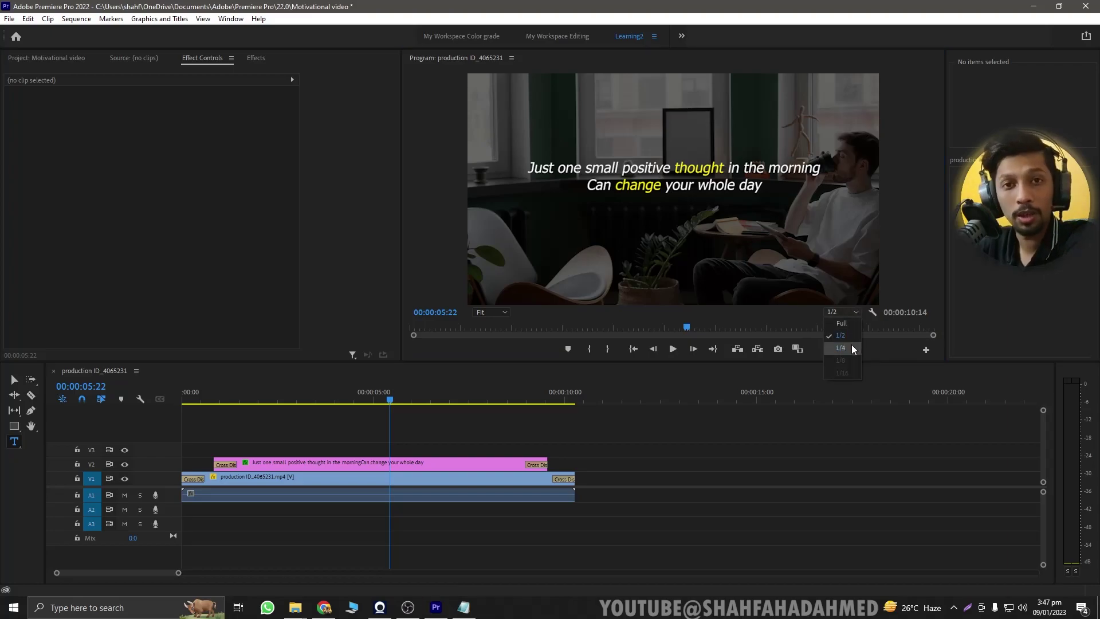
click(846, 324)
click(662, 435)
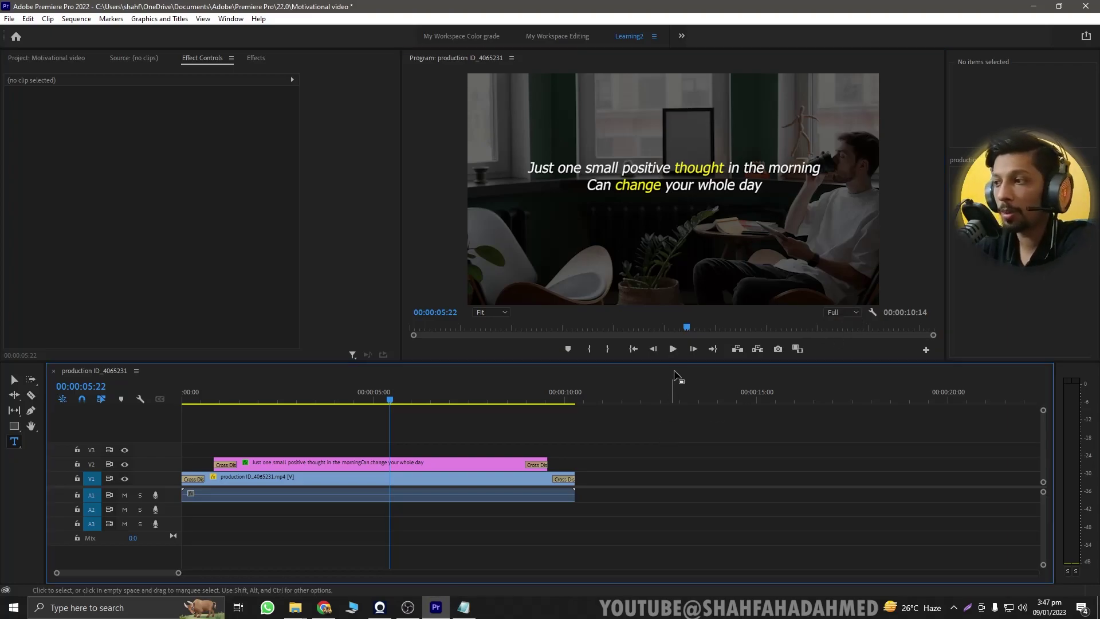
click(673, 349)
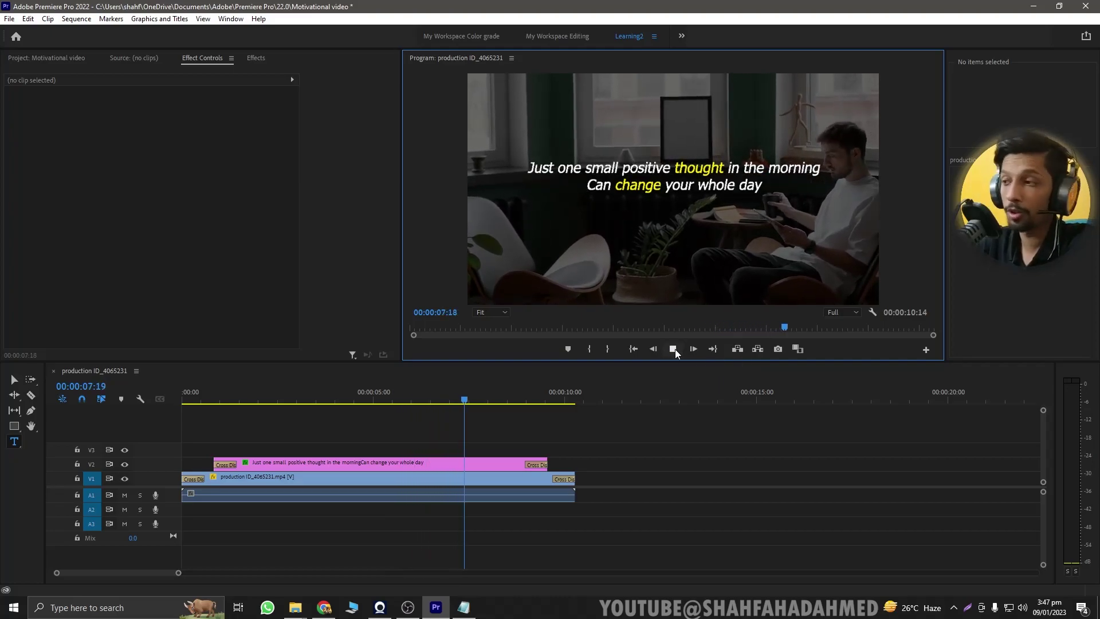
click(675, 349)
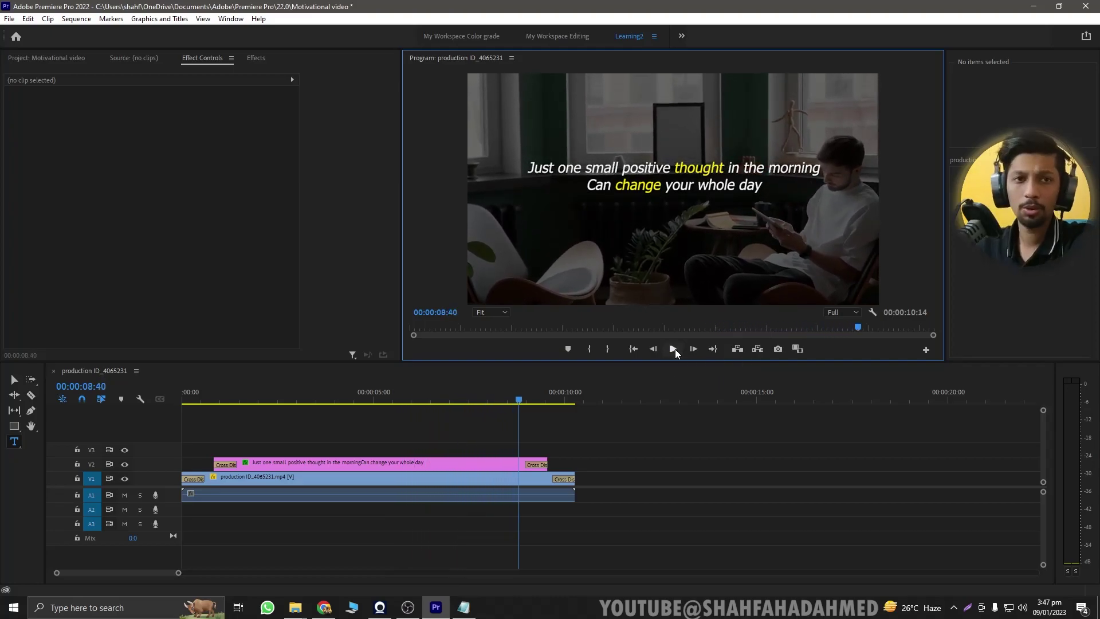
click(674, 348)
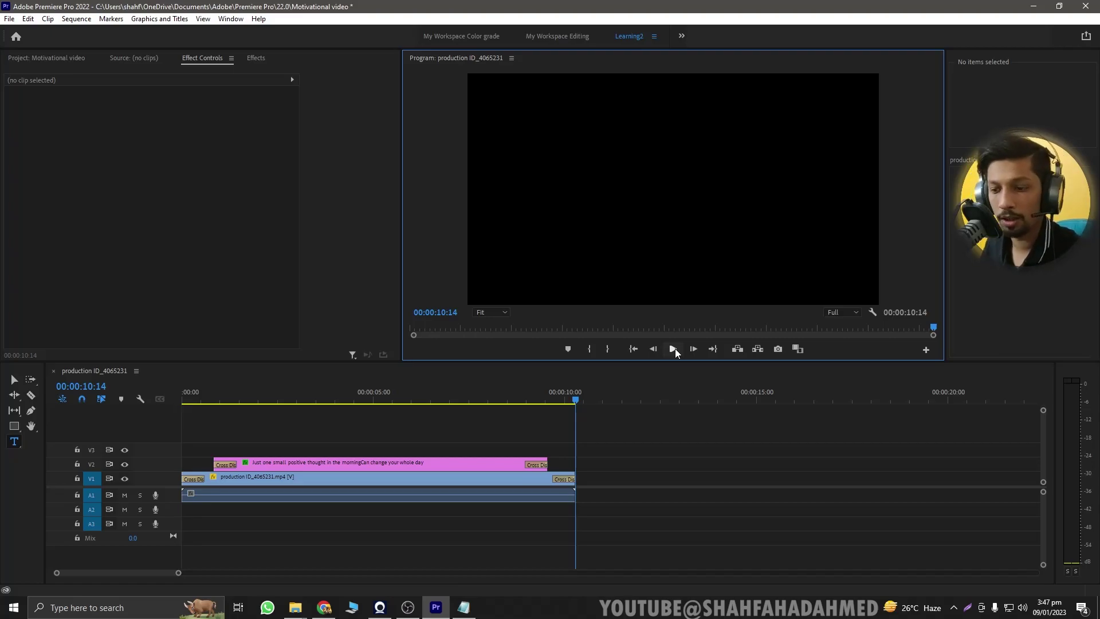
Import the Sample Music file from the Basic folder and place it on audio track A2 at the sequence start.
key(ctrl+i)
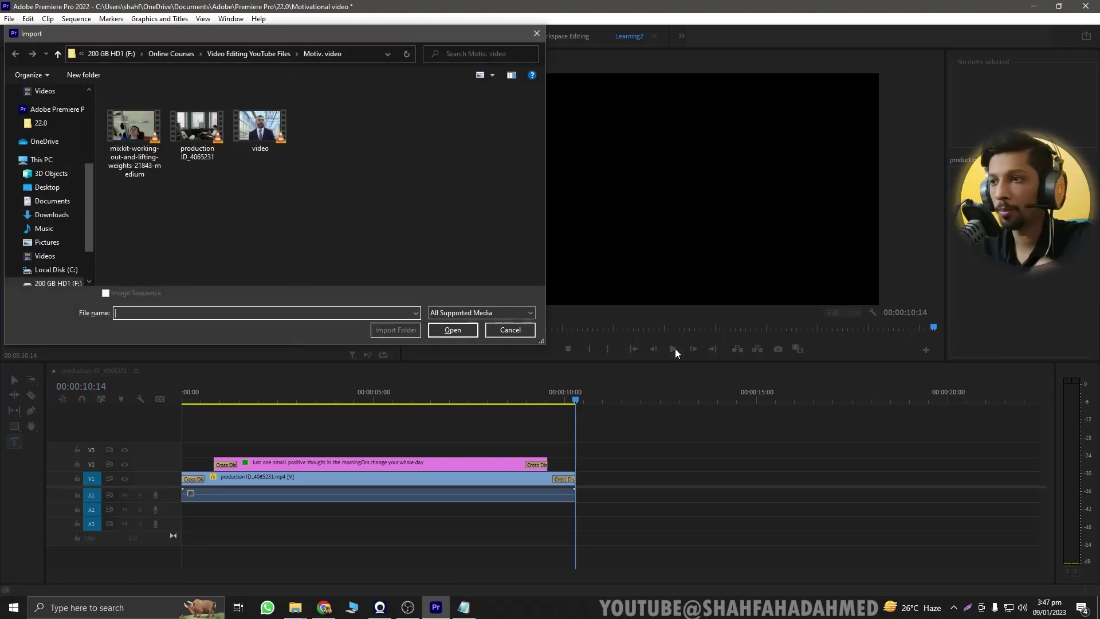
click(241, 53)
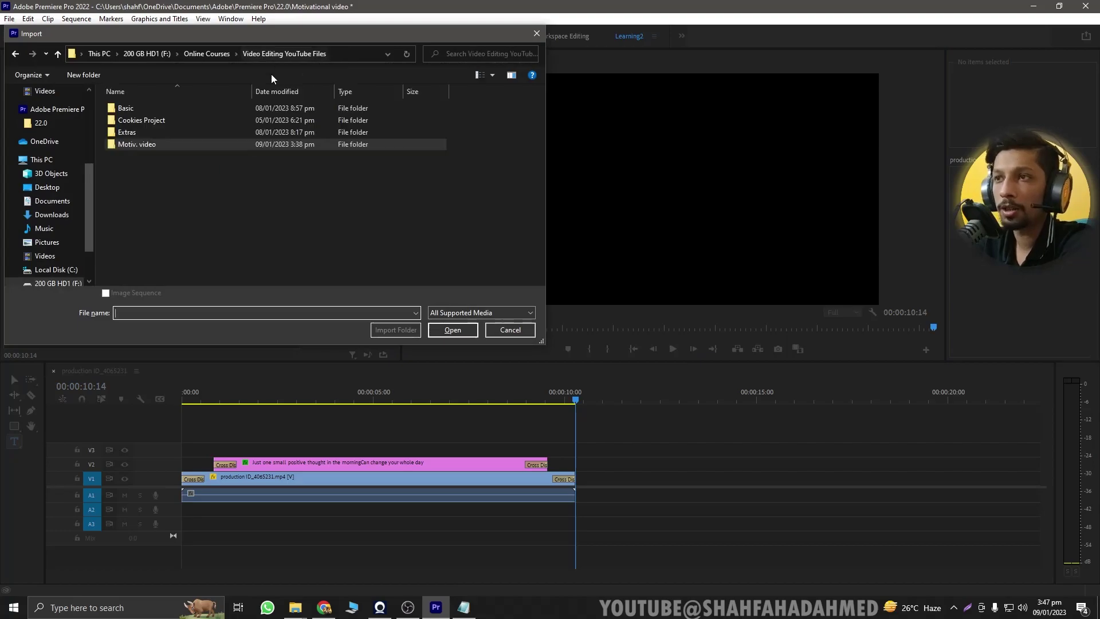
double_click(183, 109)
double_click(191, 114)
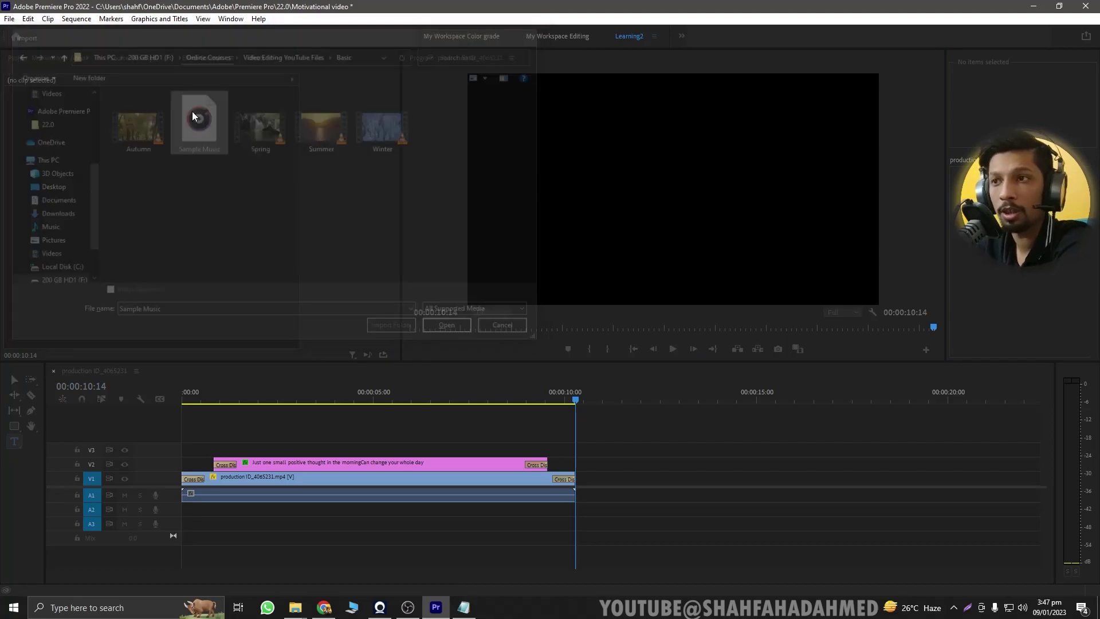
click(146, 264)
drag(66, 209, 205, 509)
Play part of the sequence to hear the music under the first quote.
click(301, 394)
click(672, 348)
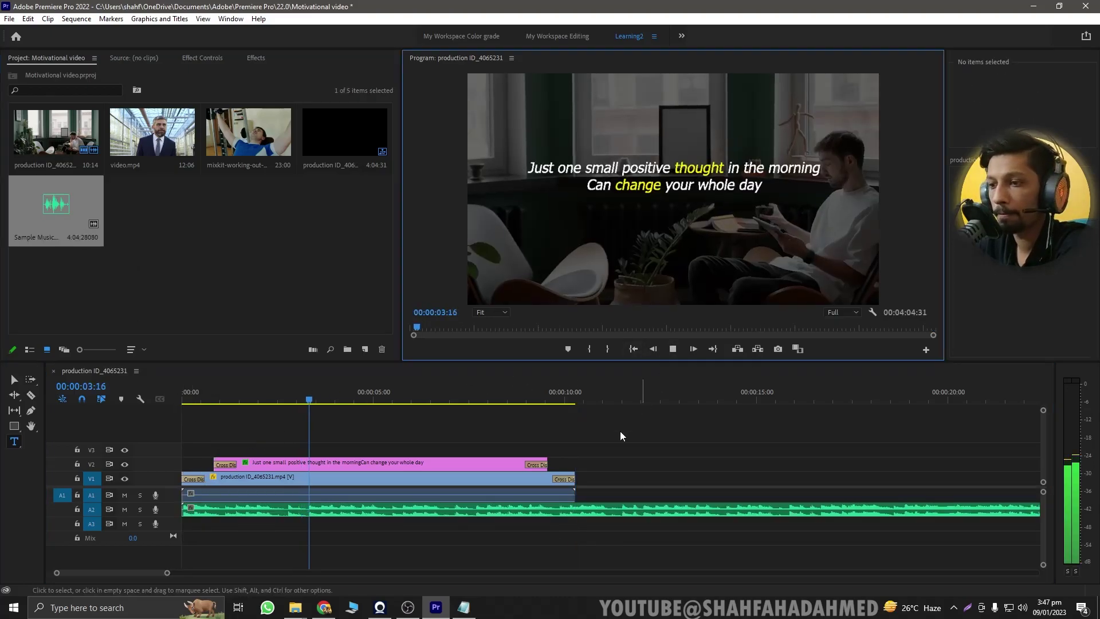
click(679, 349)
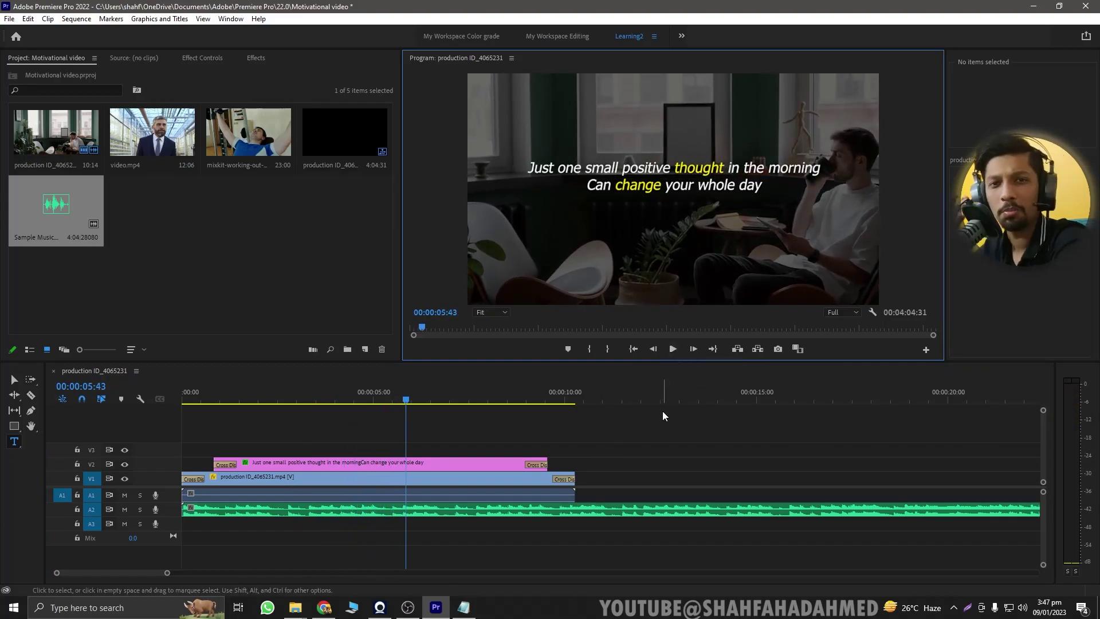
Set the volume level of the music clip on A2 to -15 dB.
click(566, 510)
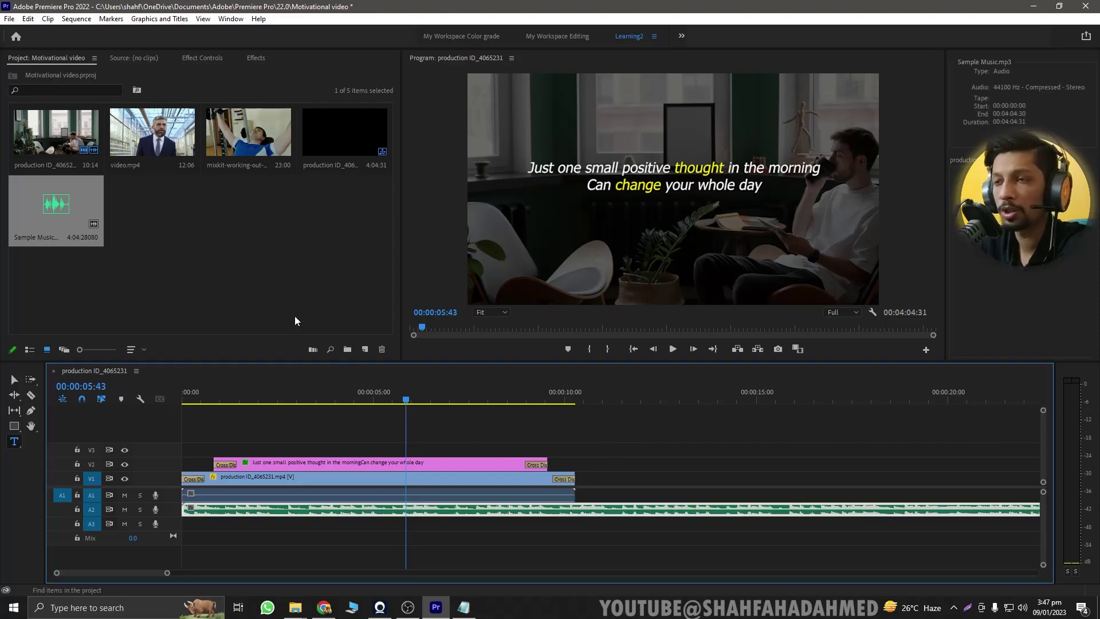
click(201, 60)
click(154, 129)
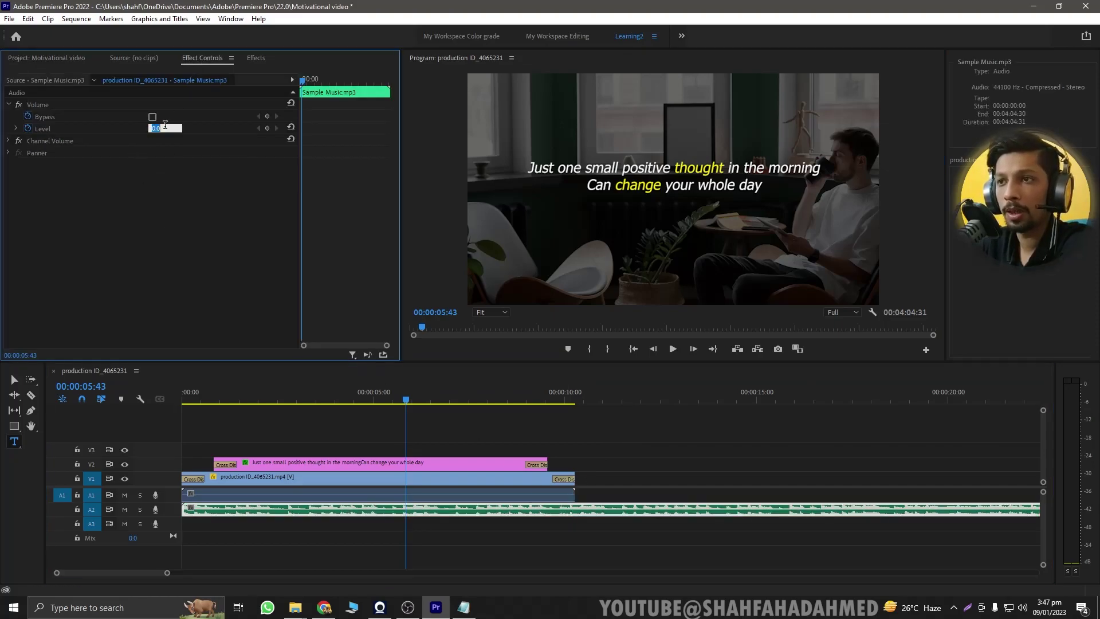
text(-15)
key(Return)
click(466, 438)
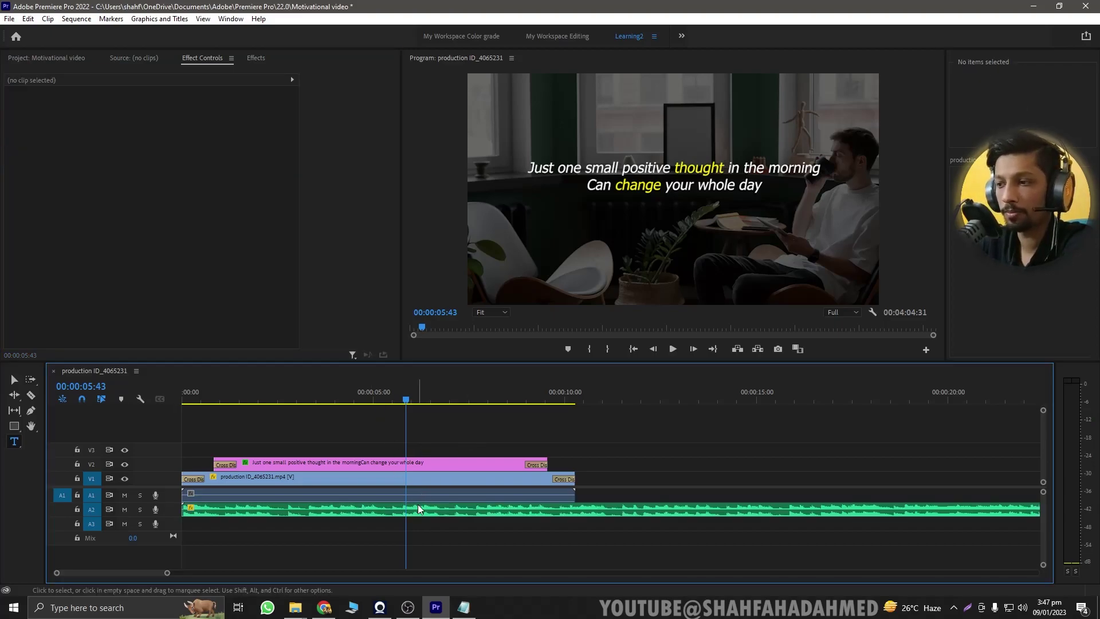
Play the sequence from its start past the end of the first clip to check the music level.
key(Home)
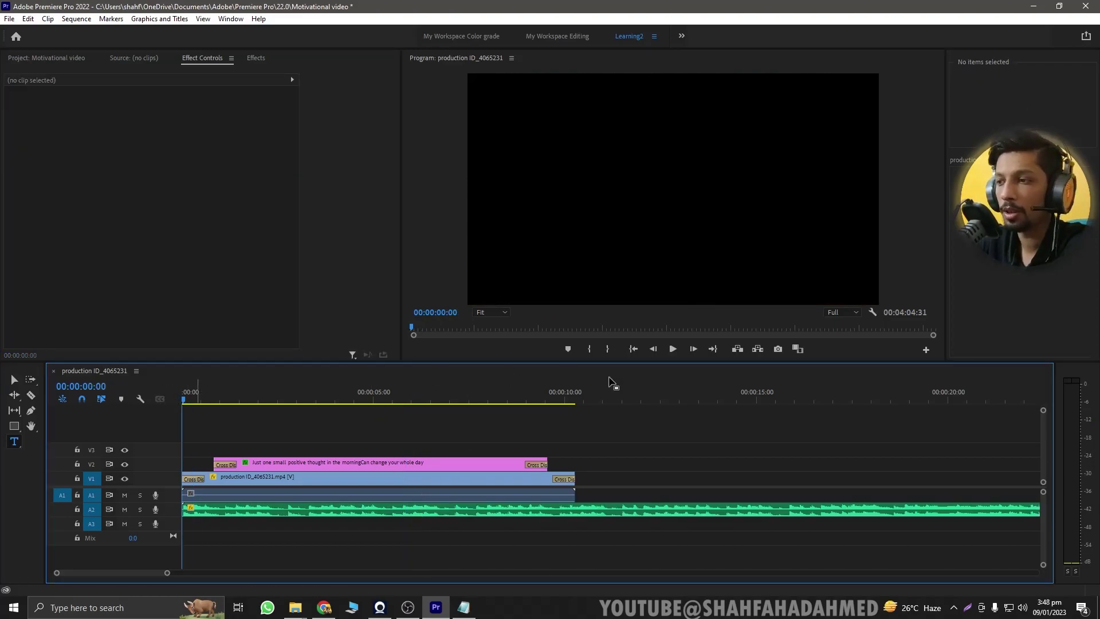
click(672, 352)
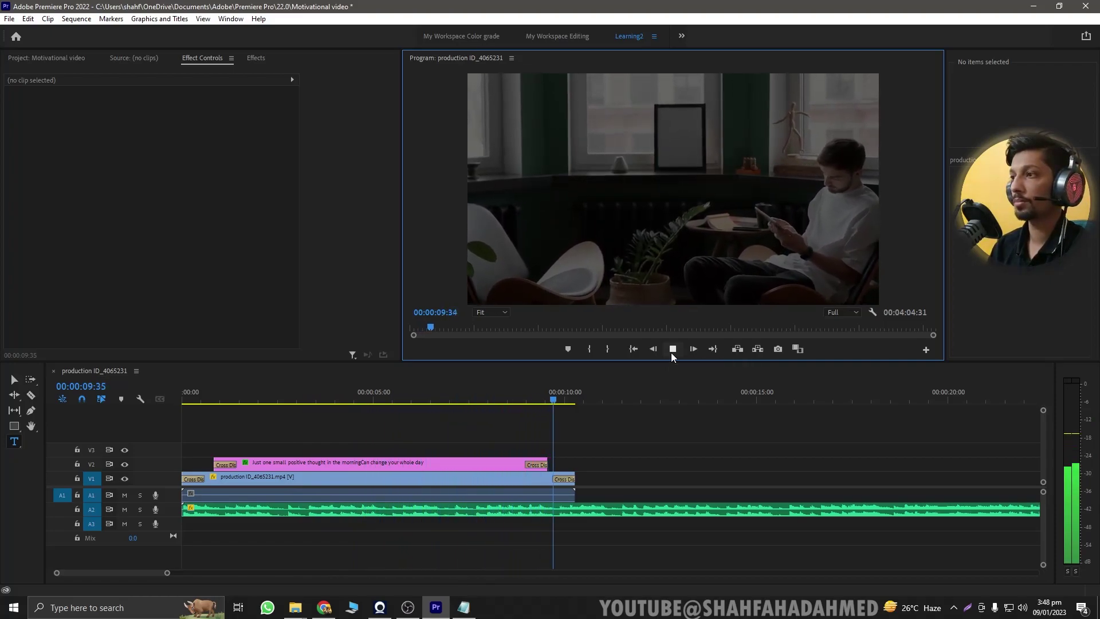
click(671, 352)
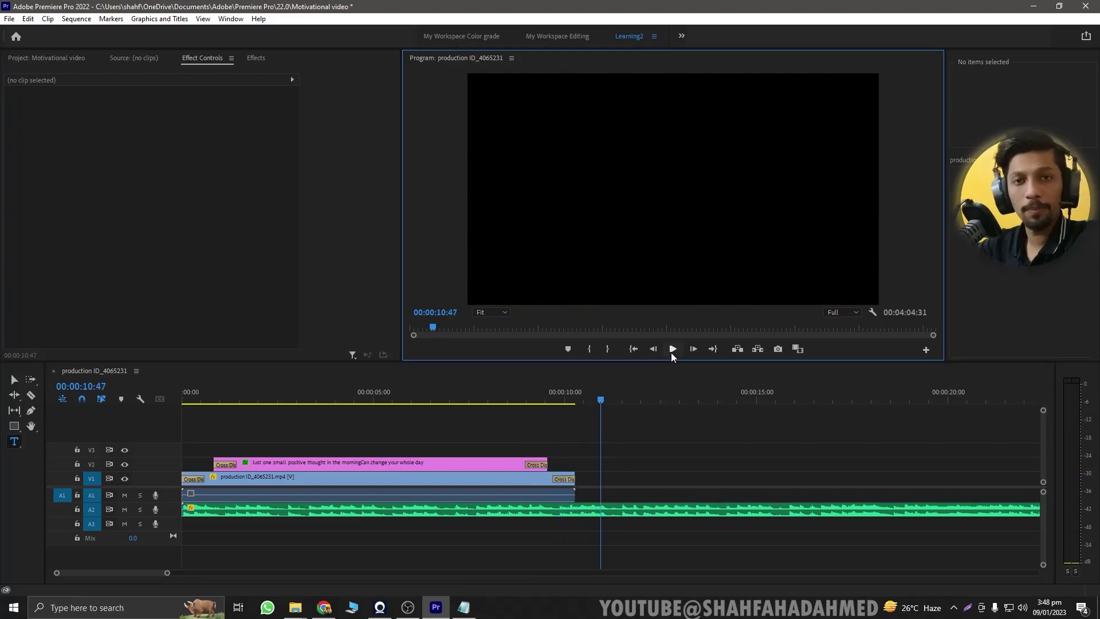
Place video.mp4 directly after the first clip on V1, with its scale at 57 and horizontal position at 833.
click(64, 63)
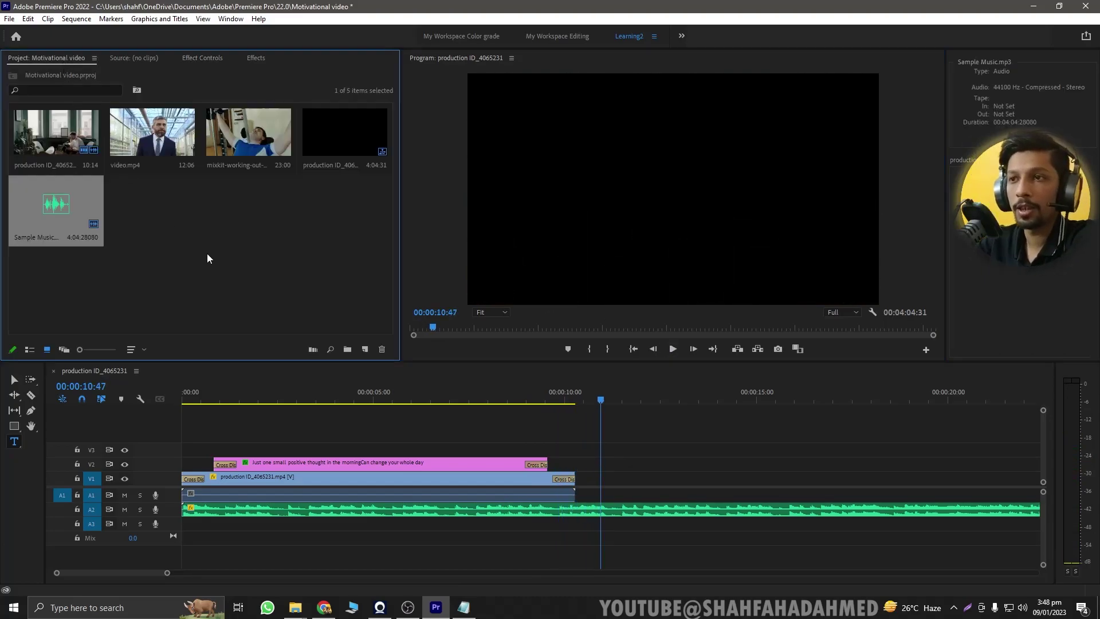
drag(189, 166, 602, 478)
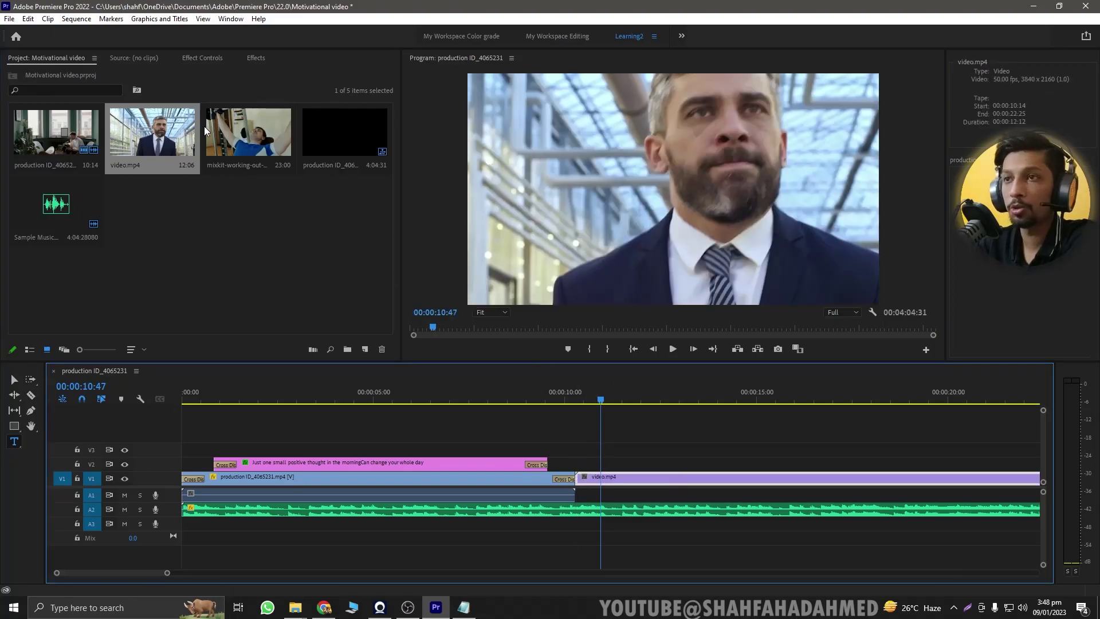
click(198, 60)
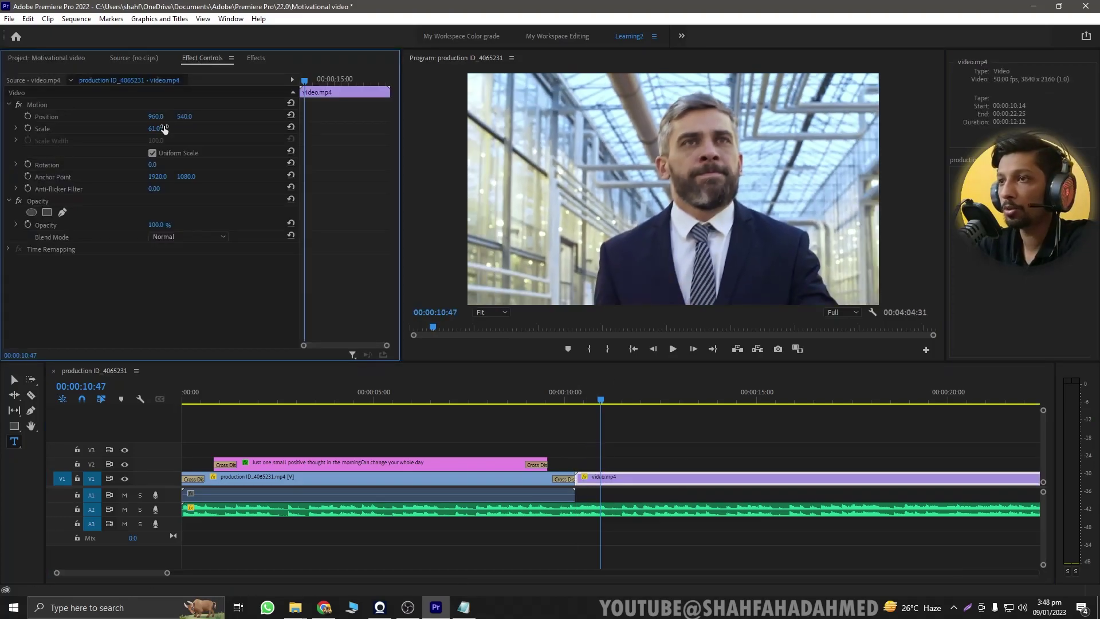
drag(156, 116, 129, 116)
mouse_move(154, 129)
mouse_down()
mouse_move(135, 128)
mouse_move(166, 117)
mouse_up()
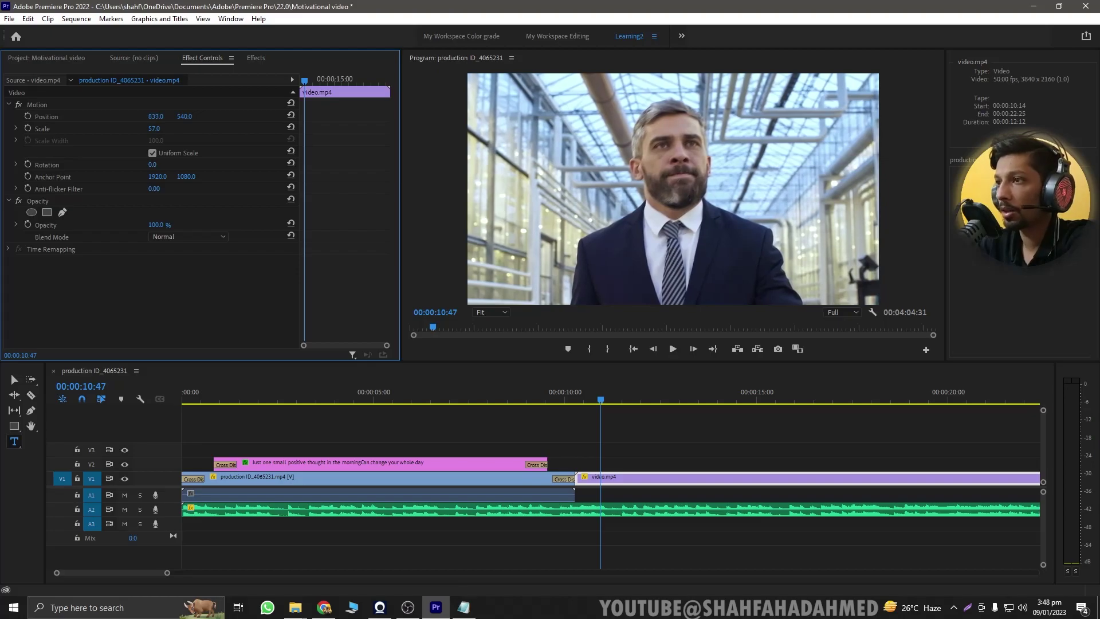
Darken the video.mp4 clip by lowering its opacity.
click(651, 479)
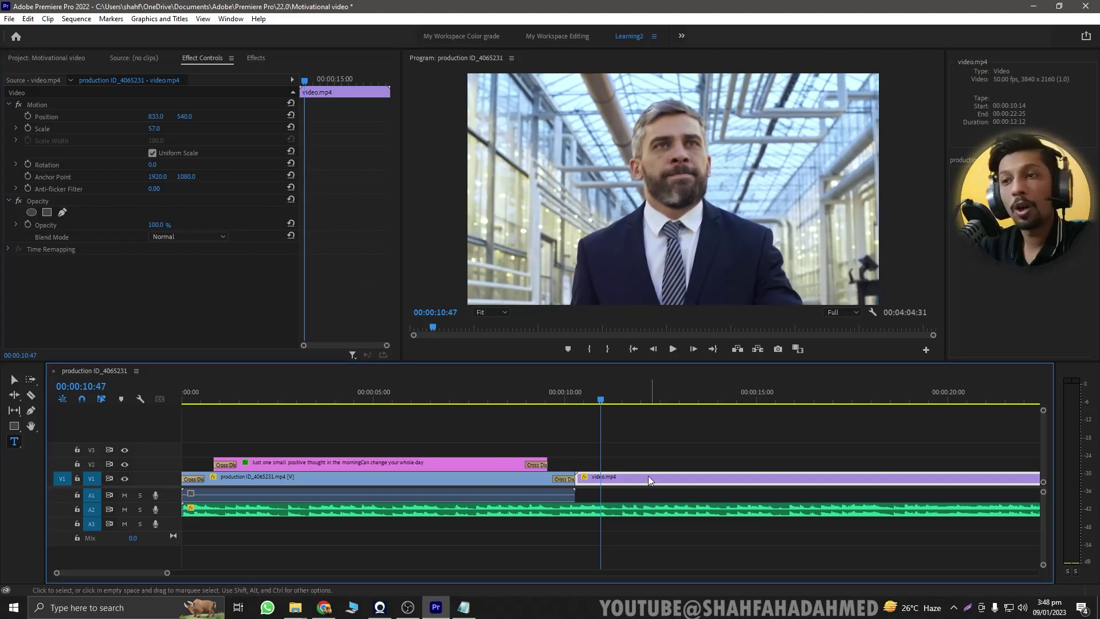
mouse_move(155, 224)
mouse_down()
mouse_move(108, 225)
mouse_move(178, 224)
mouse_move(166, 229)
mouse_up()
click(676, 450)
Duplicate the quote graphic on V2 above video.mp4 and start the copy at 00:00:10:47.
click(490, 462)
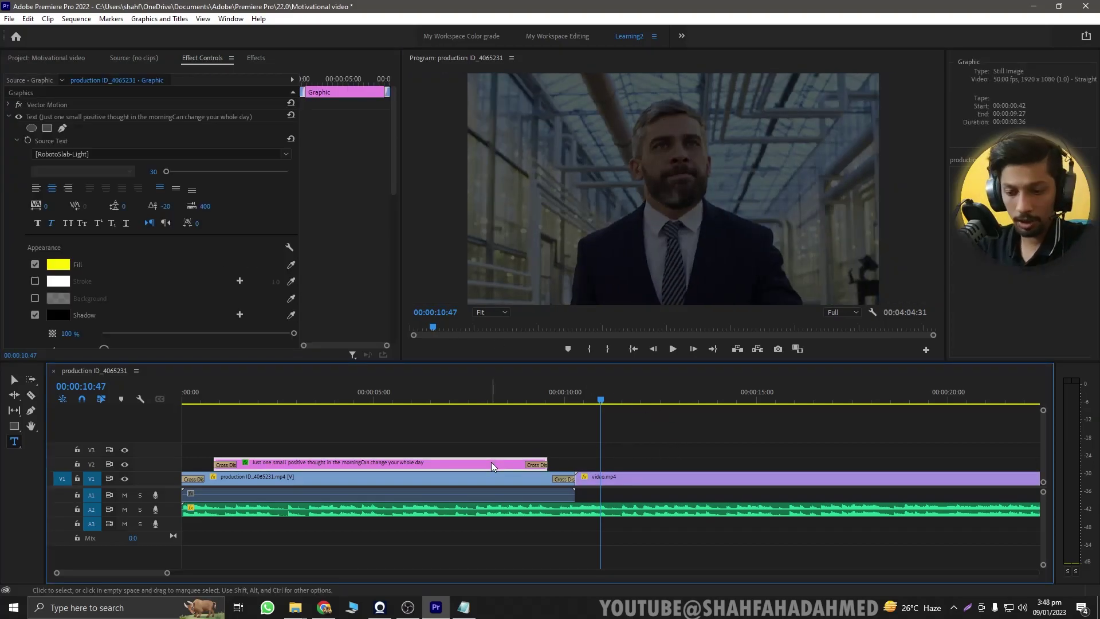
drag(490, 463, 883, 462)
scroll(745, 464, down, 5)
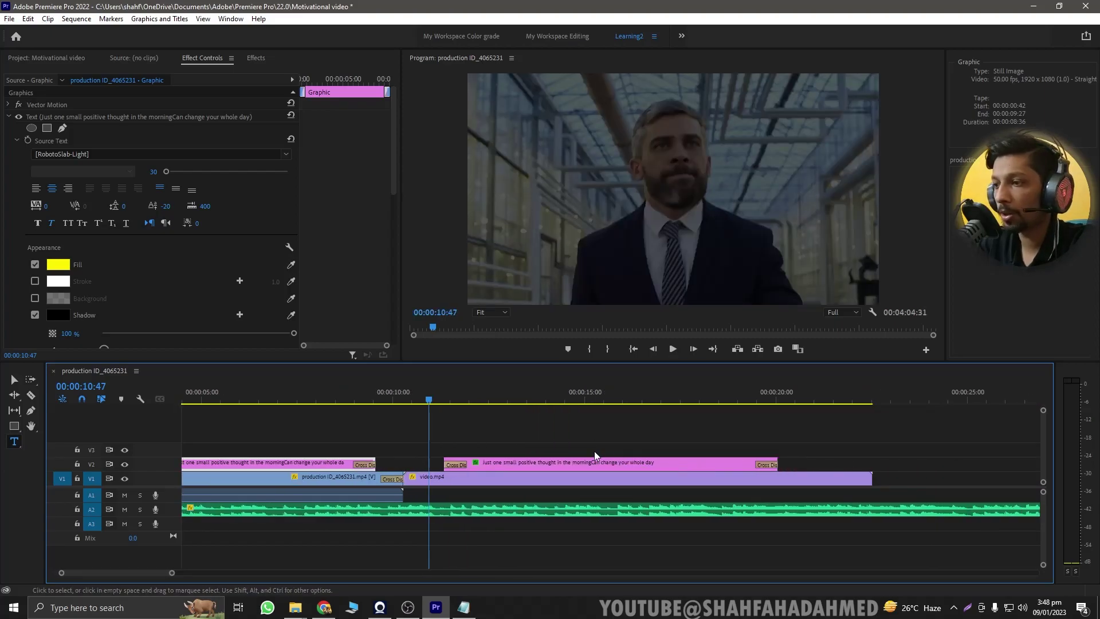
drag(593, 465, 577, 466)
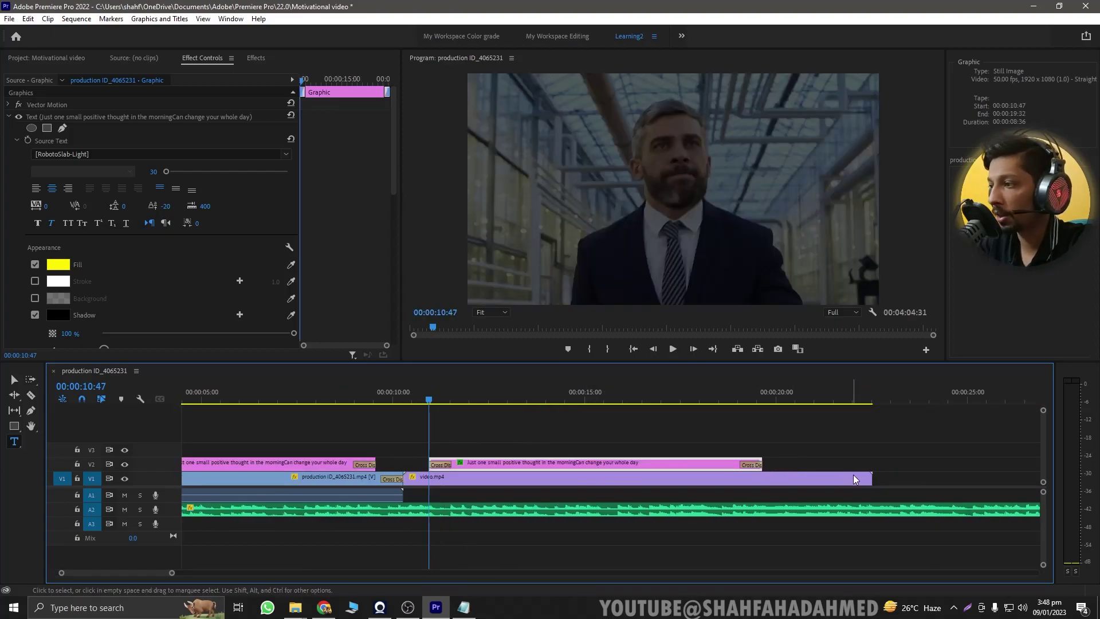
Trim video.mp4 to end shortly after the second quote, then cut the music at 00:00:20:21 and delete the remainder.
drag(866, 475, 786, 478)
key(c)
click(793, 509)
key(v)
click(816, 509)
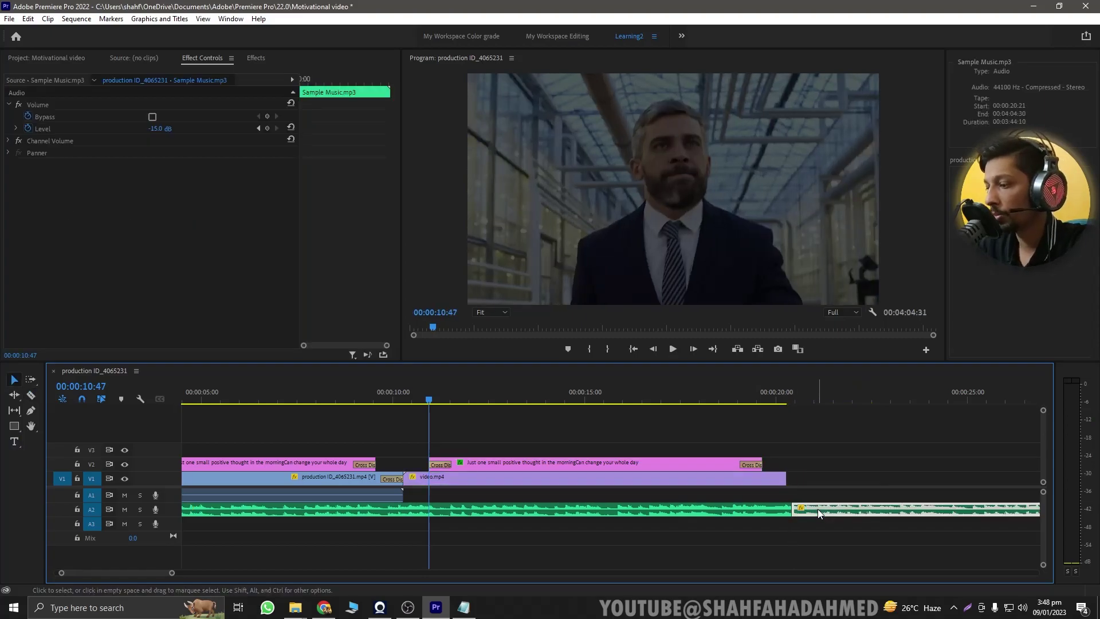
key(Delete)
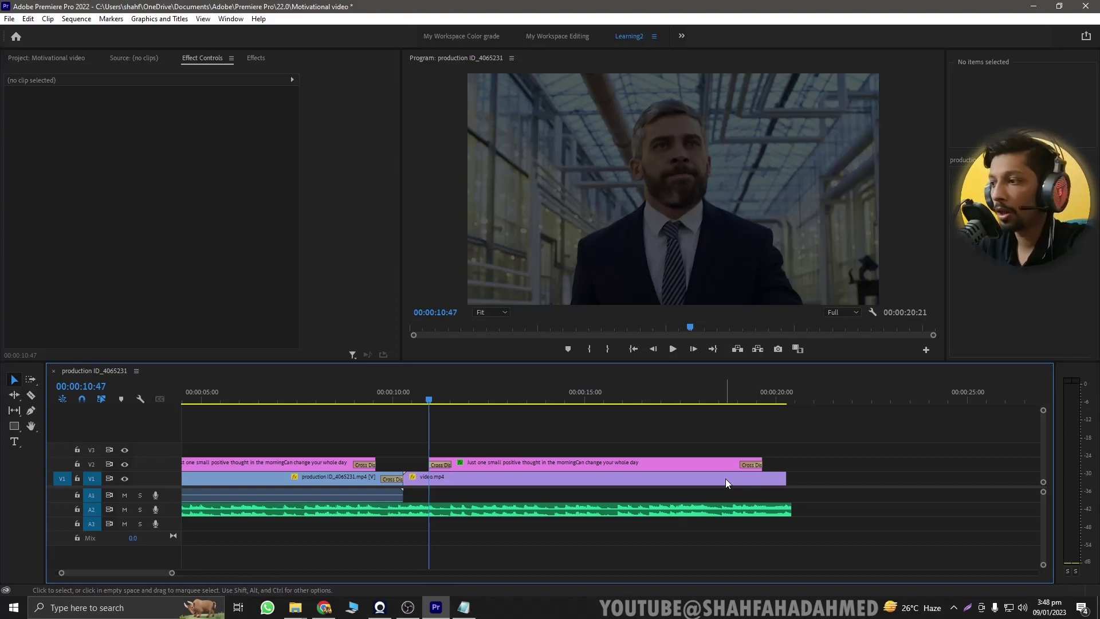
Add cross dissolves at both ends of video.mp4 and play across the transition between the two clips.
click(724, 478)
key(ctrl+d)
click(380, 399)
key(minus)
click(367, 390)
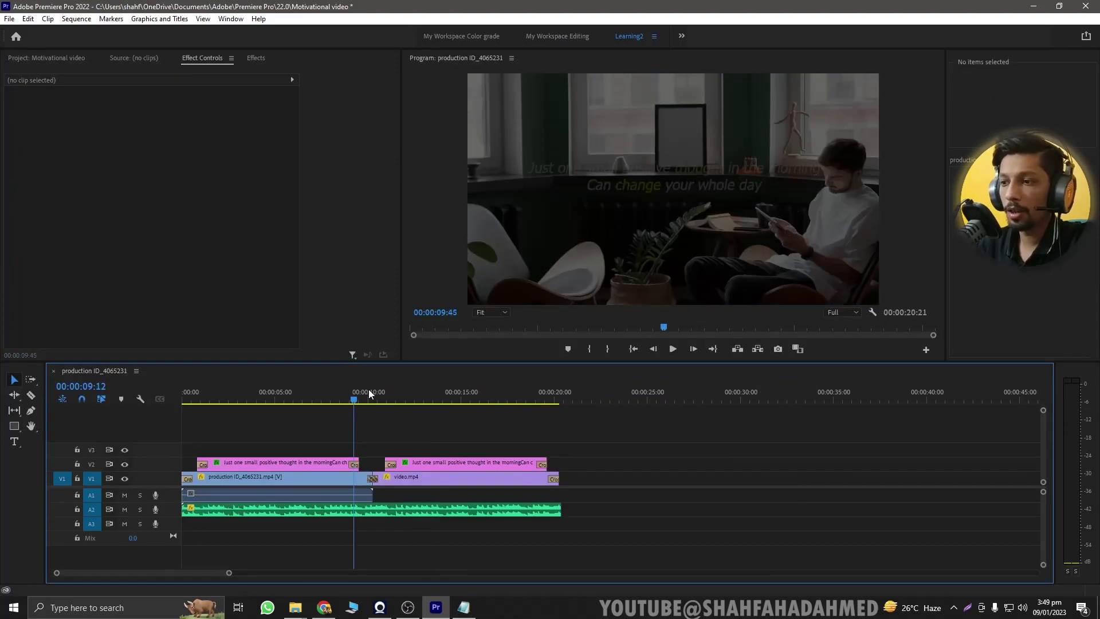
key(space)
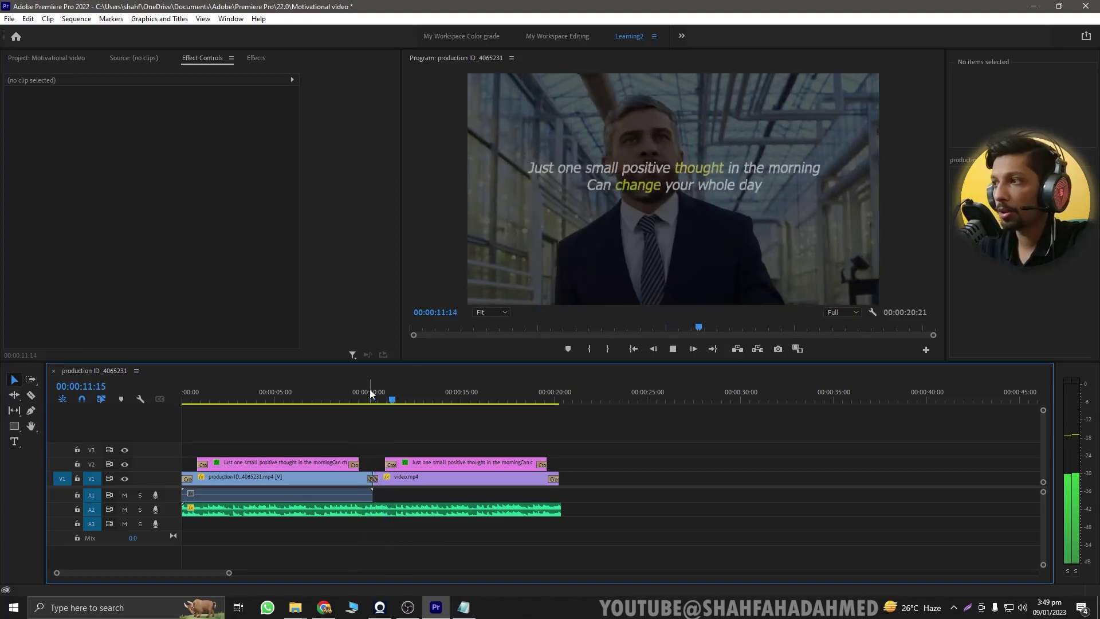
key(space)
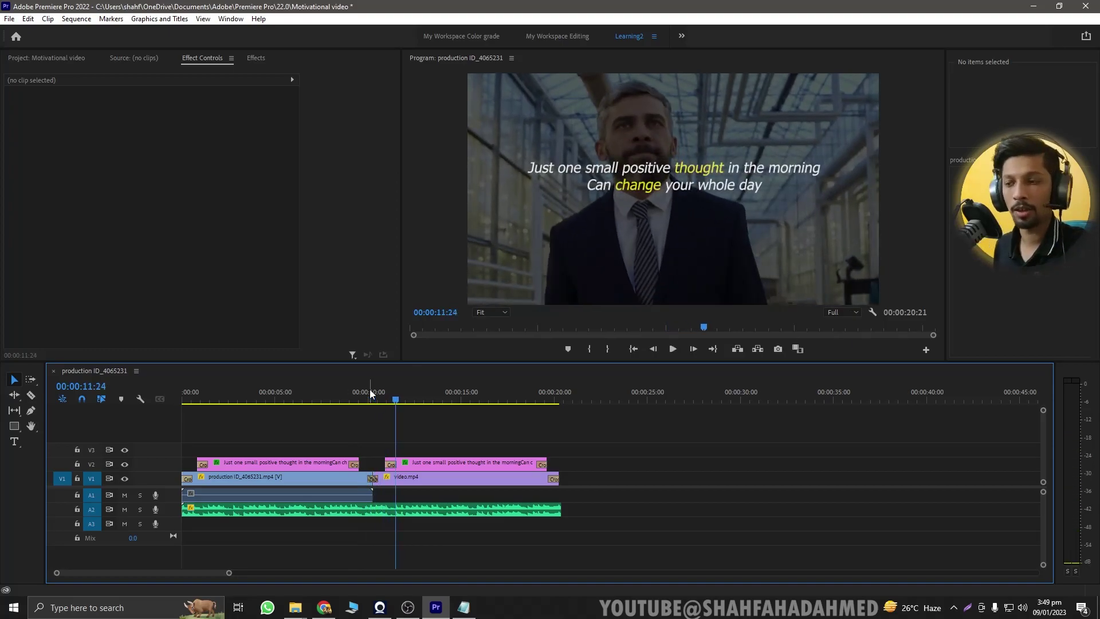
Copy "Opportunities don't happen, you create them" from Notepad and replace the second quote graphic's text with it in Premiere Pro.
key(alt+Tab)
click(341, 228)
drag(338, 190, 133, 195)
key(ctrl+c)
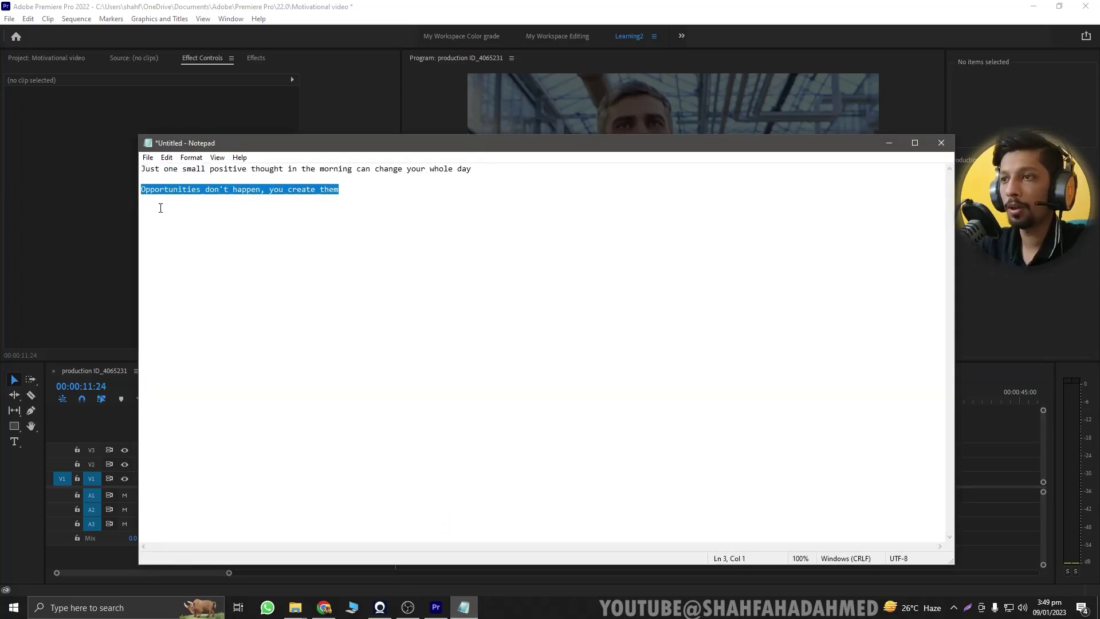
key(alt+Tab)
double_click(645, 167)
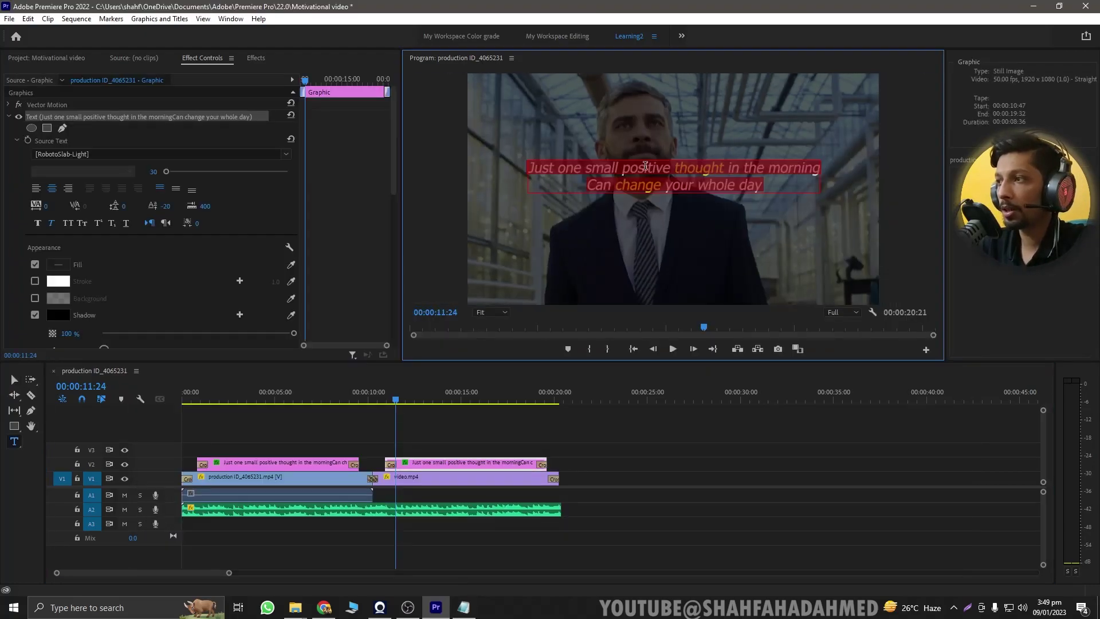
key(ctrl+v)
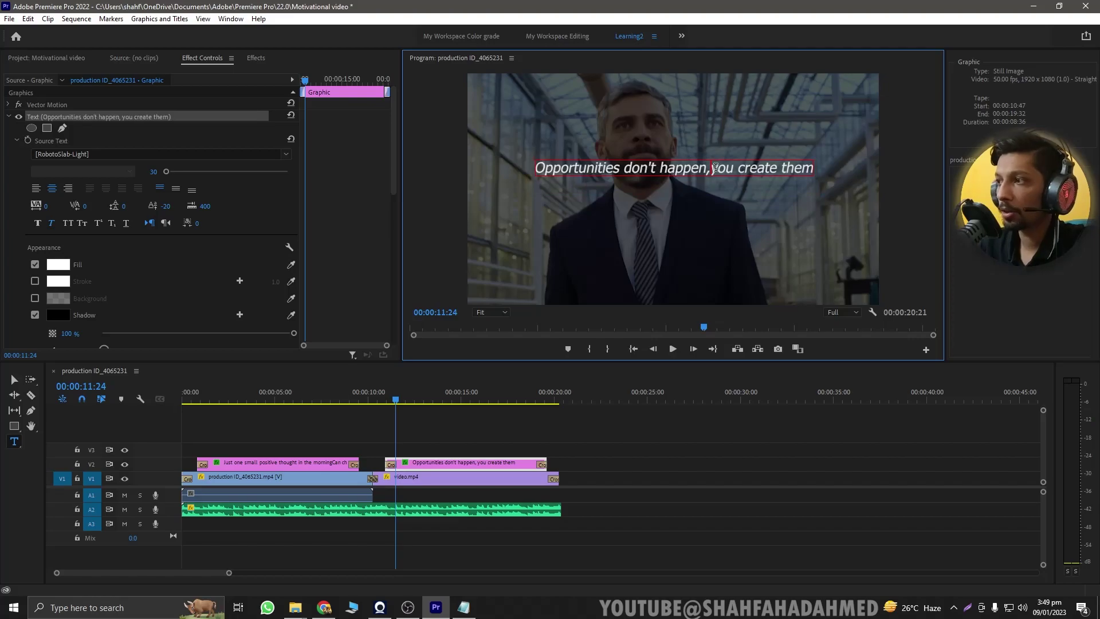
Split the second quote into the lines "Opportunities don't happen" and "You create them", removing the comma and capitalising "You".
key(Return)
key(BackSpace)
key(Delete)
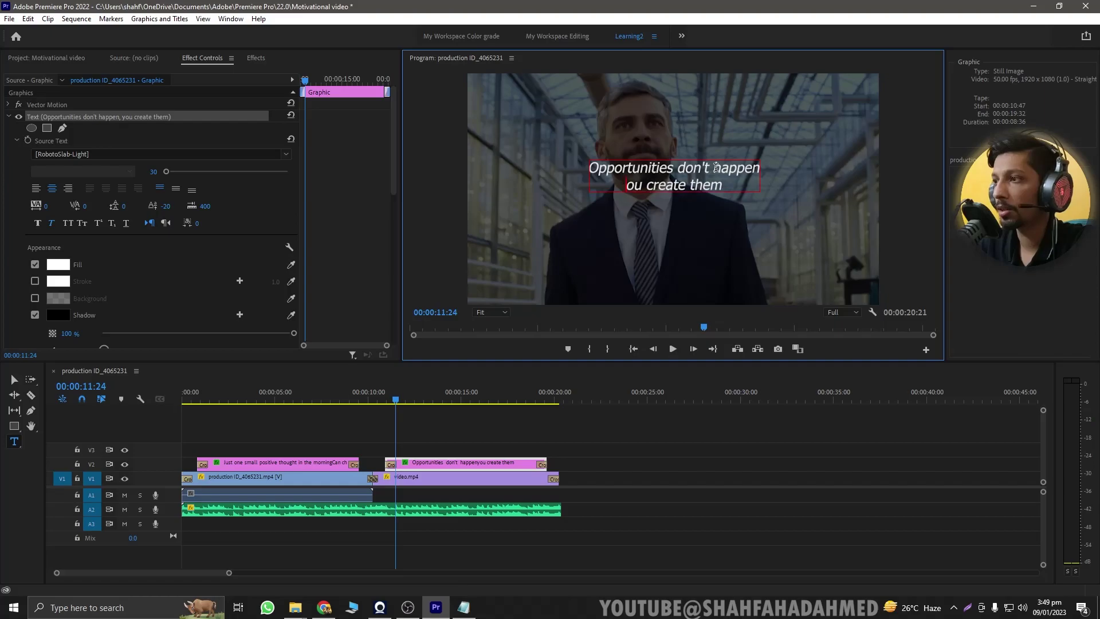
text(Y)
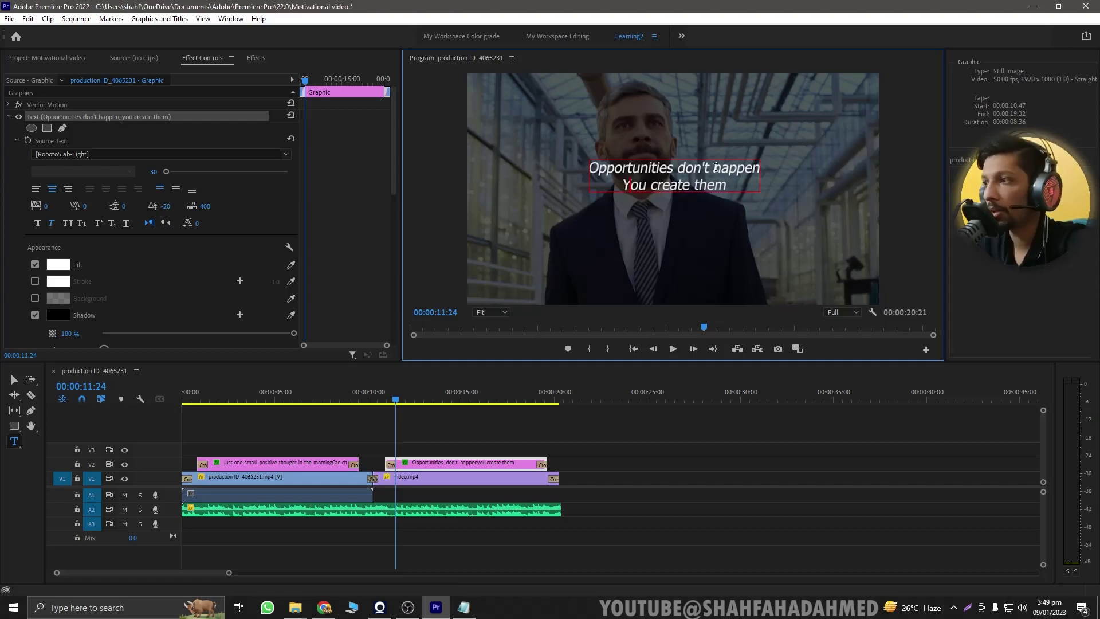
click(682, 387)
Recolour the word "Opportunities" in the second quote with the yellow fill F6FF00.
click(518, 463)
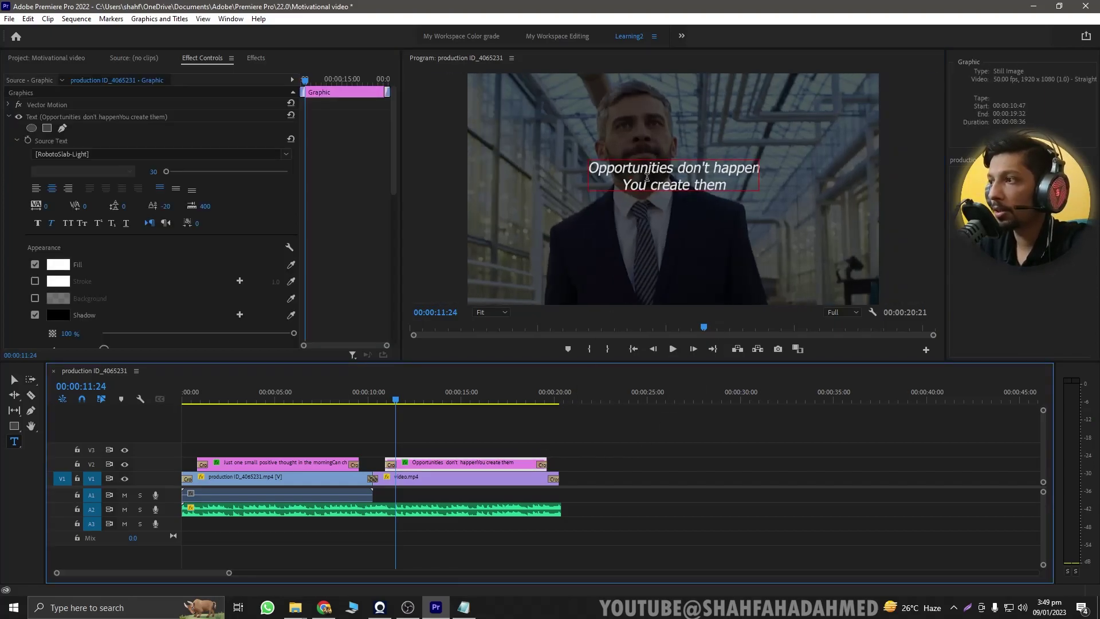
click(58, 264)
click(572, 232)
click(555, 351)
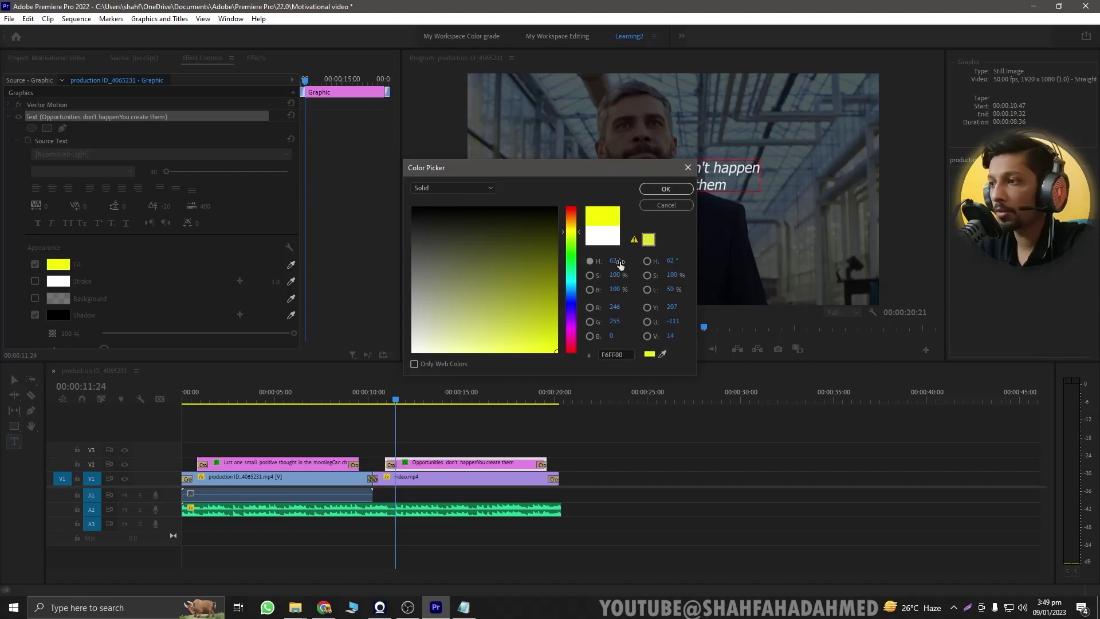
click(665, 189)
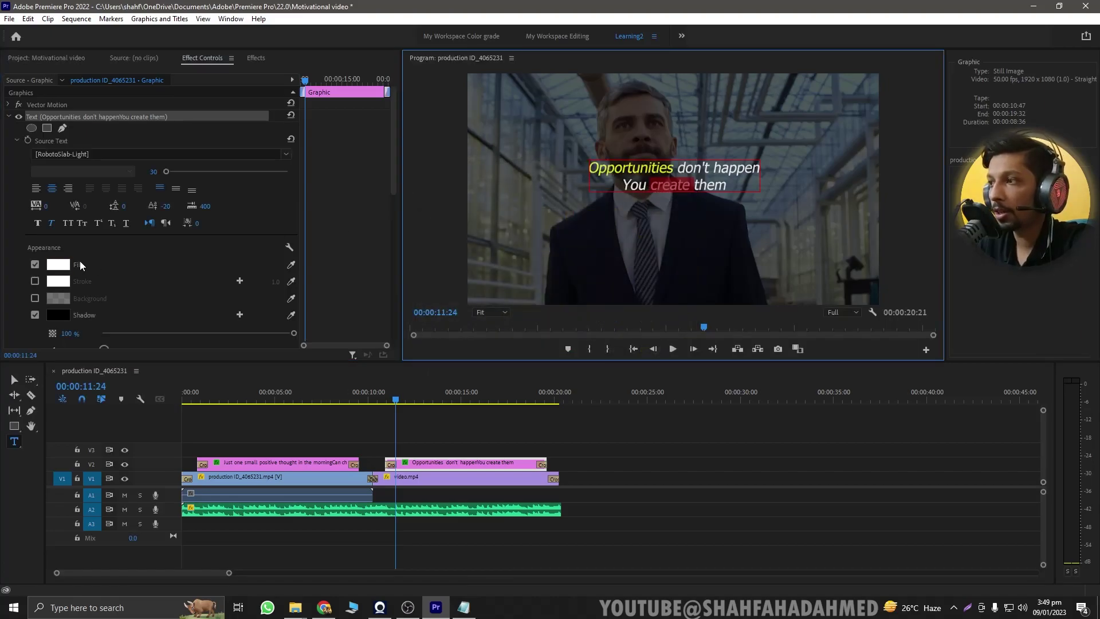
Recolour the word "create" in the second quote with the yellow fill FEF500.
click(58, 264)
click(556, 342)
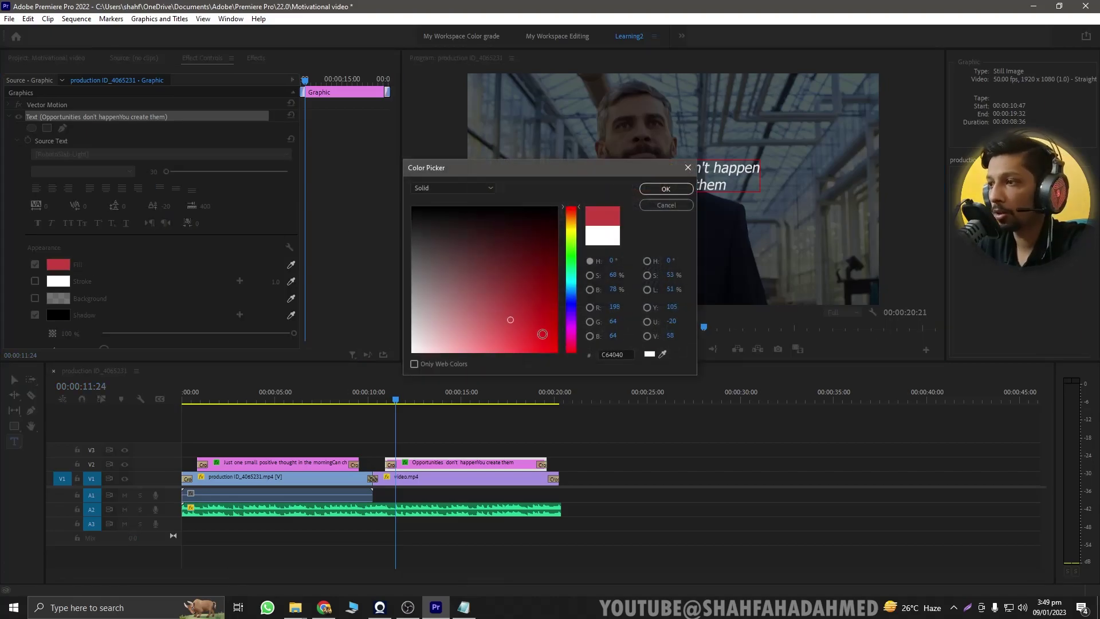
click(571, 229)
click(556, 350)
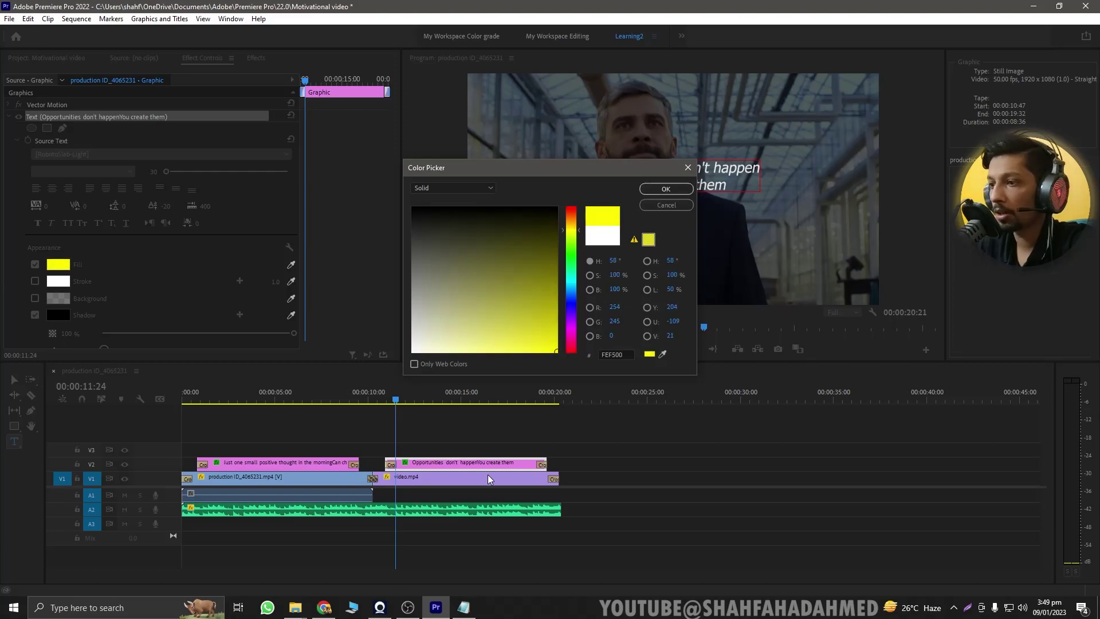
click(665, 188)
Set the second quote's text shadow to size 4.5 and blur 26.
scroll(395, 225, down, 5)
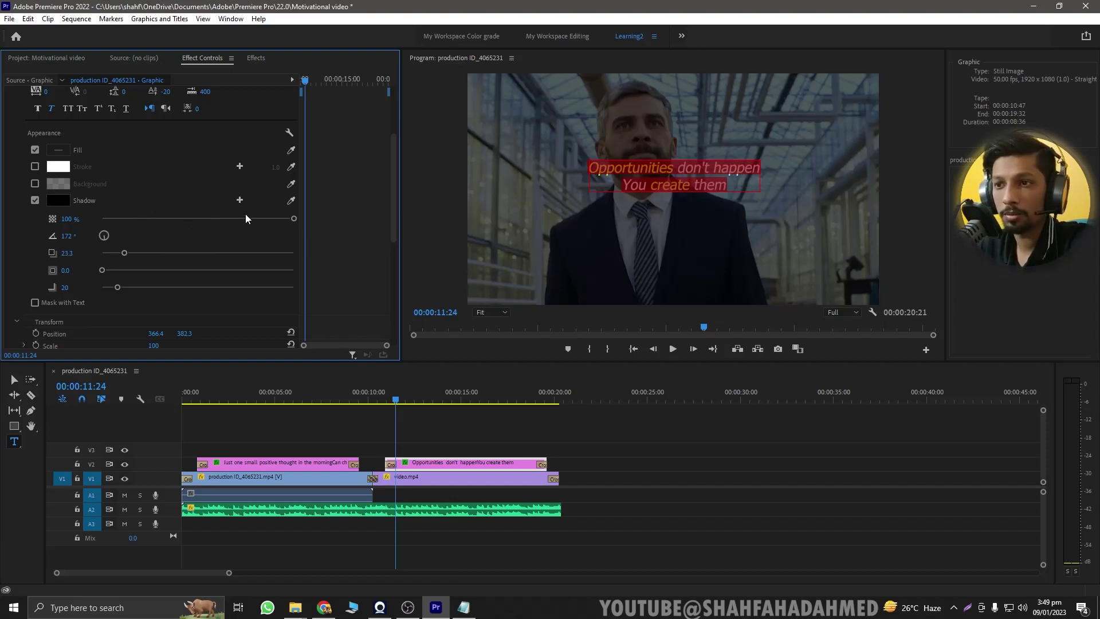
mouse_move(113, 270)
mouse_down()
mouse_move(112, 283)
mouse_move(111, 273)
mouse_up()
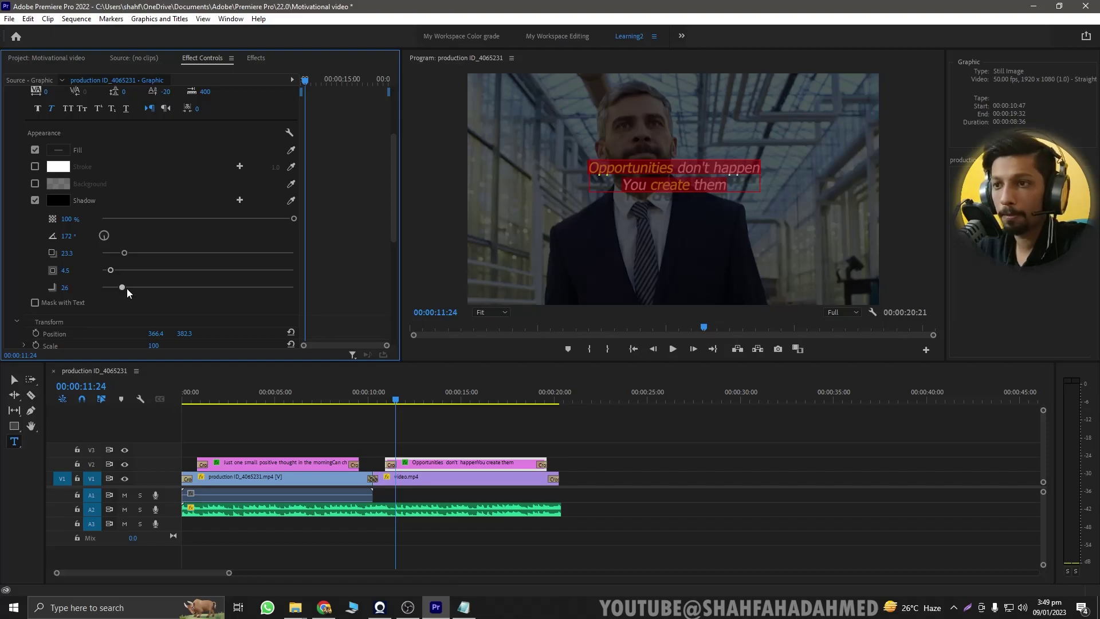
click(625, 435)
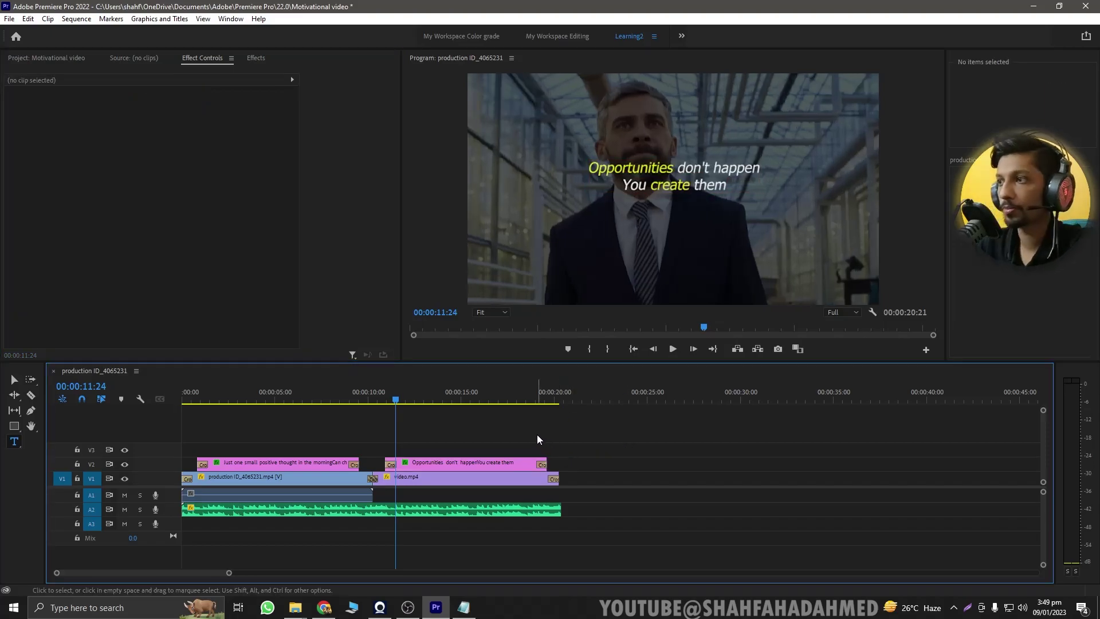
Play a little of the second quote, then play the whole sequence from its beginning to review it.
key(space)
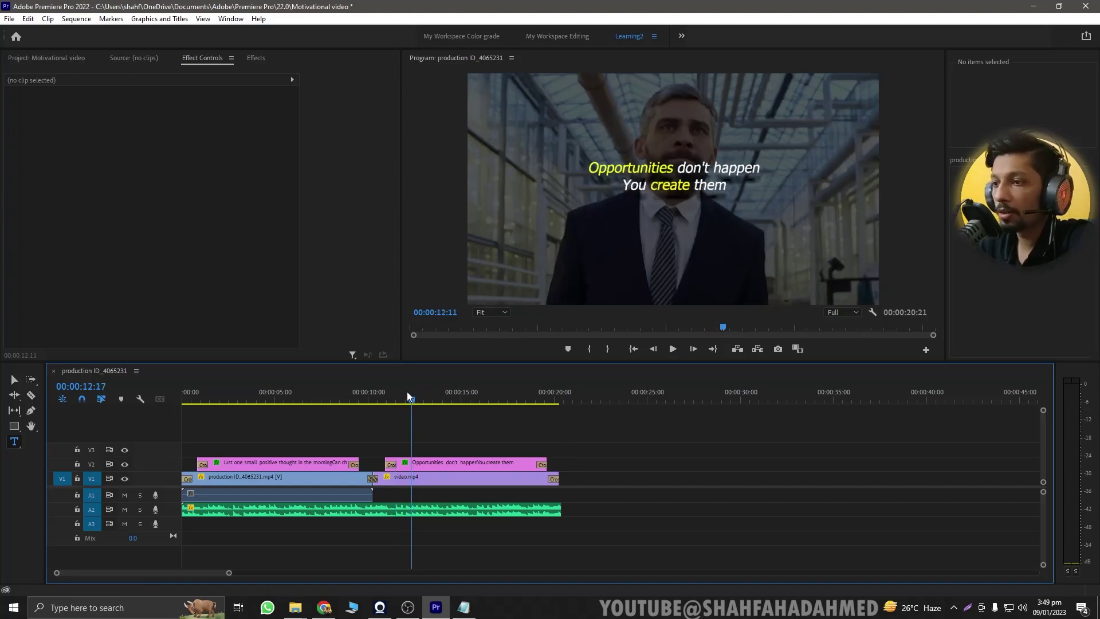
click(181, 401)
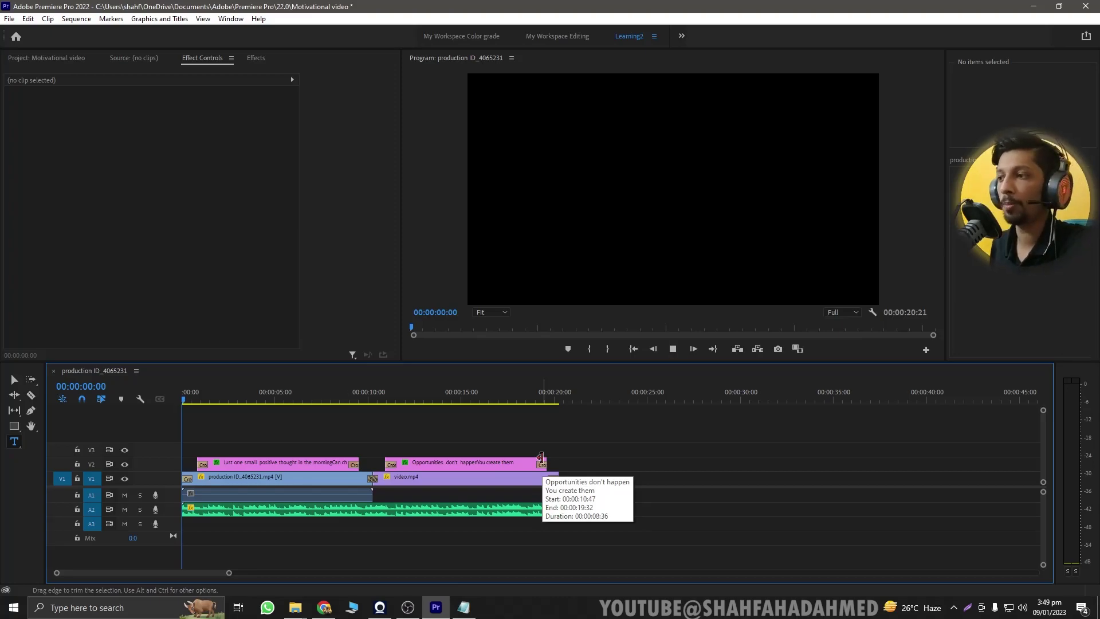
key(space)
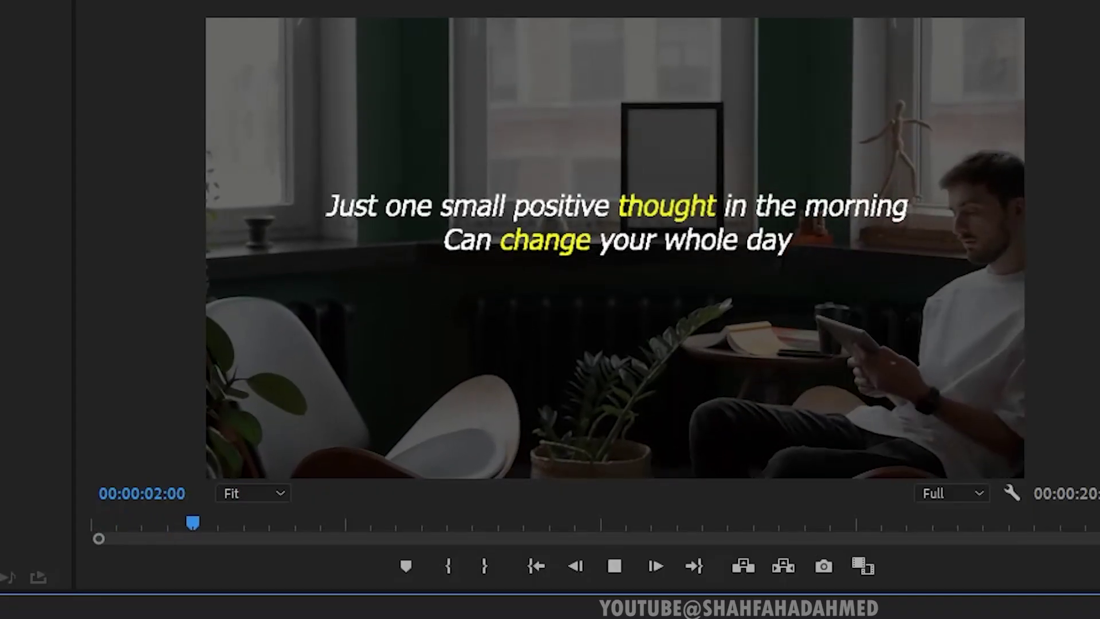